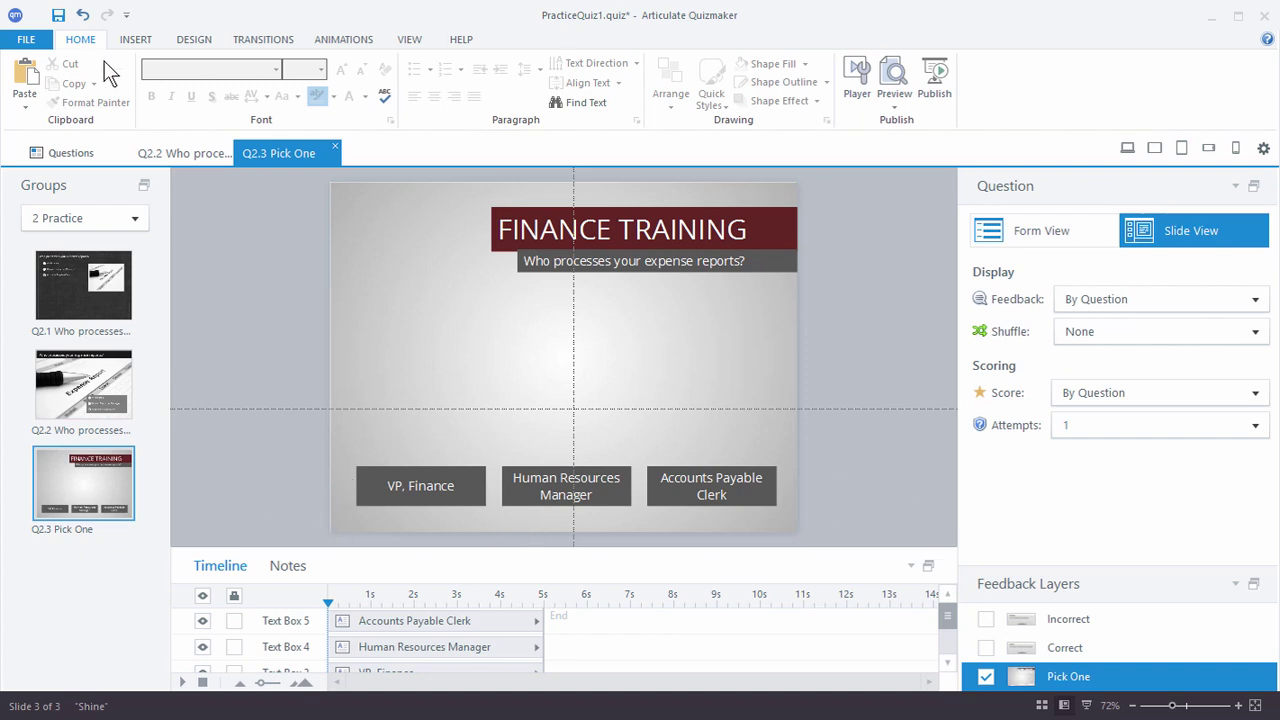
Draw a rectangle bar across the bottom of the slide
left_click(131, 43)
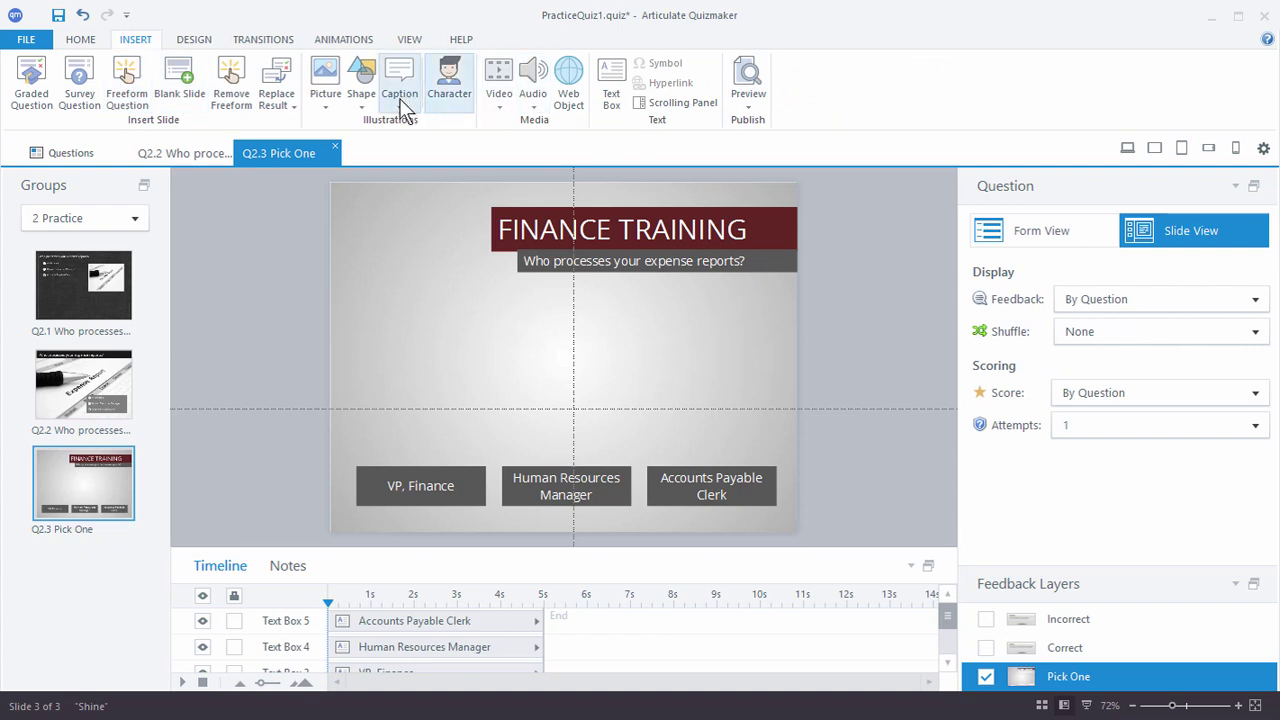
left_click(362, 90)
left_click(358, 180)
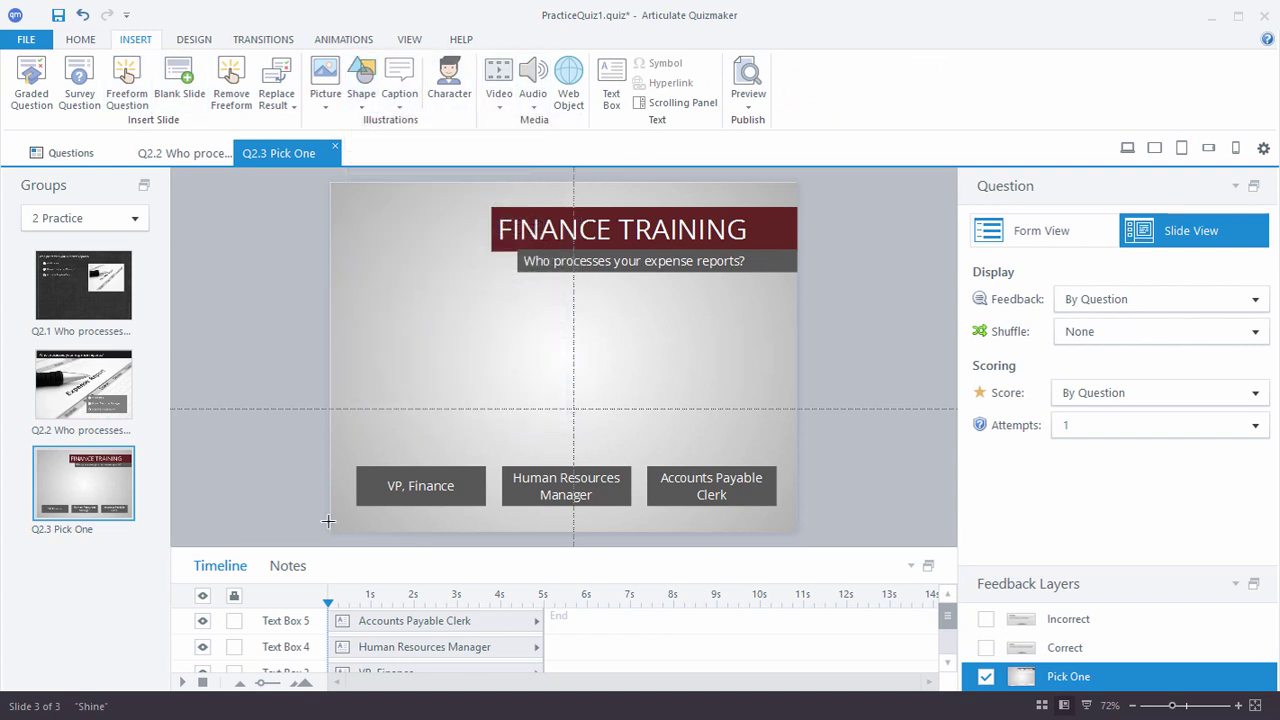
mouse_move(331, 490)
left_mouse_down()
mouse_move(382, 533)
mouse_move(803, 540)
mouse_move(791, 523)
mouse_move(801, 536)
left_mouse_up()
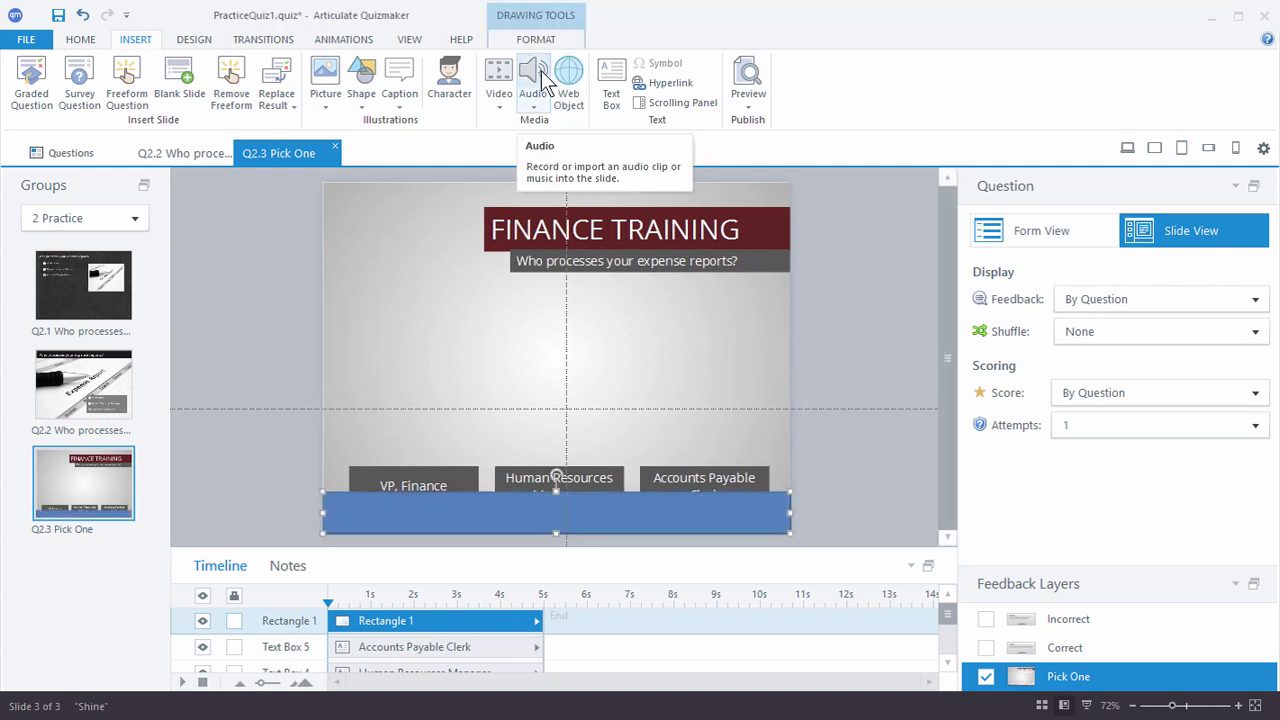
Enlarge the timeline panel and send the rectangle behind the three answer boxes
left_click_drag(797, 549, 806, 491)
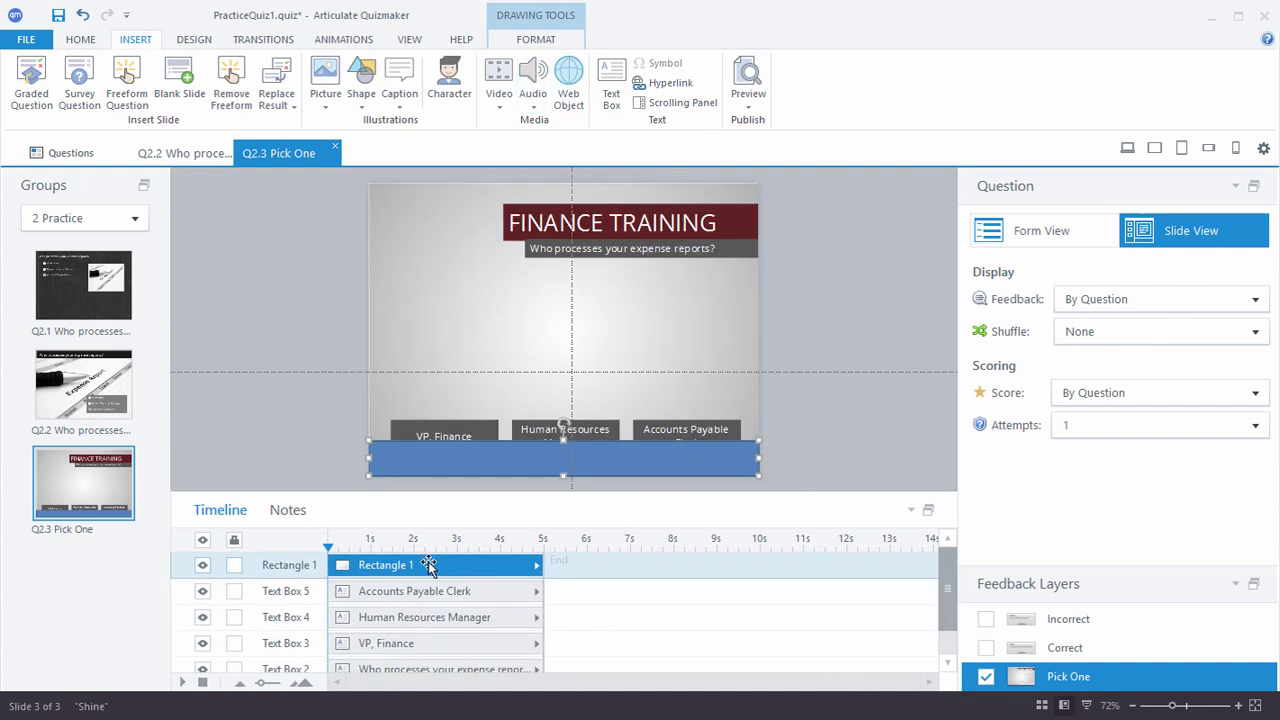
mouse_move(428, 565)
left_mouse_down()
mouse_move(428, 589)
mouse_move(428, 565)
left_mouse_up()
right_click(682, 468)
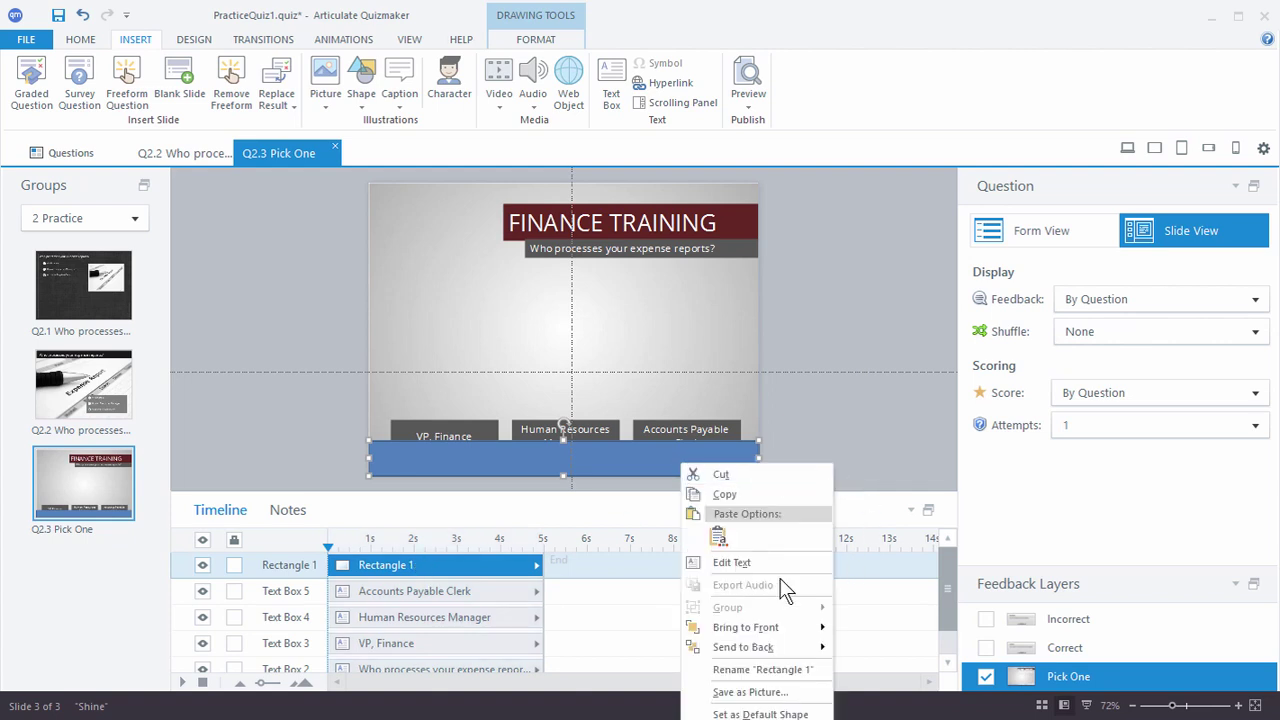
left_click(755, 644)
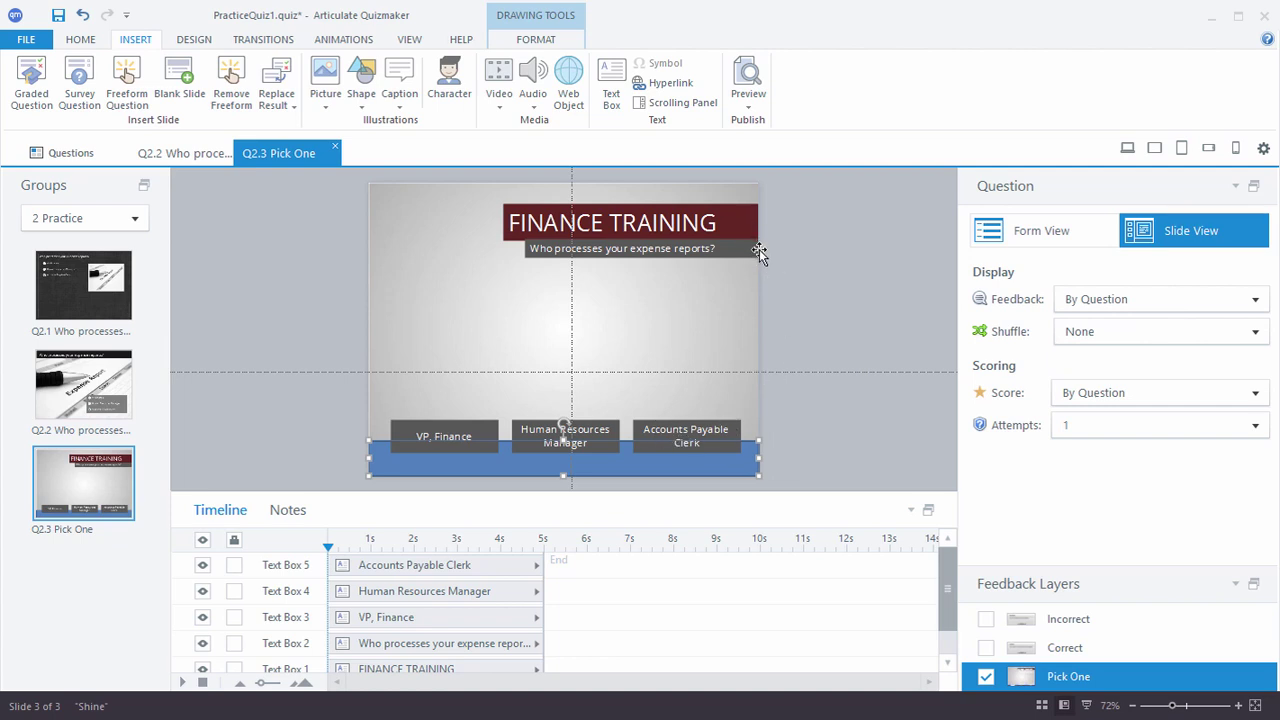
Copy the FINANCE TRAINING title's maroon formatting onto the bottom bar with Format Painter
left_click(756, 207)
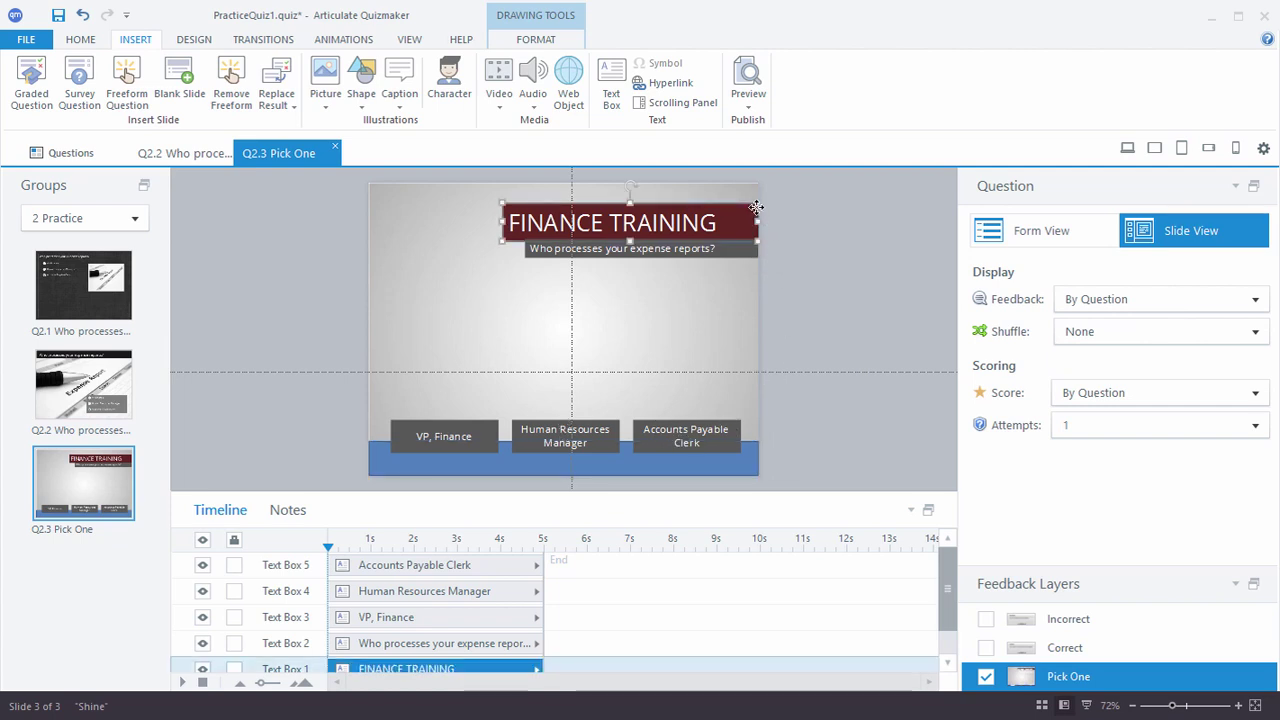
left_click(82, 40)
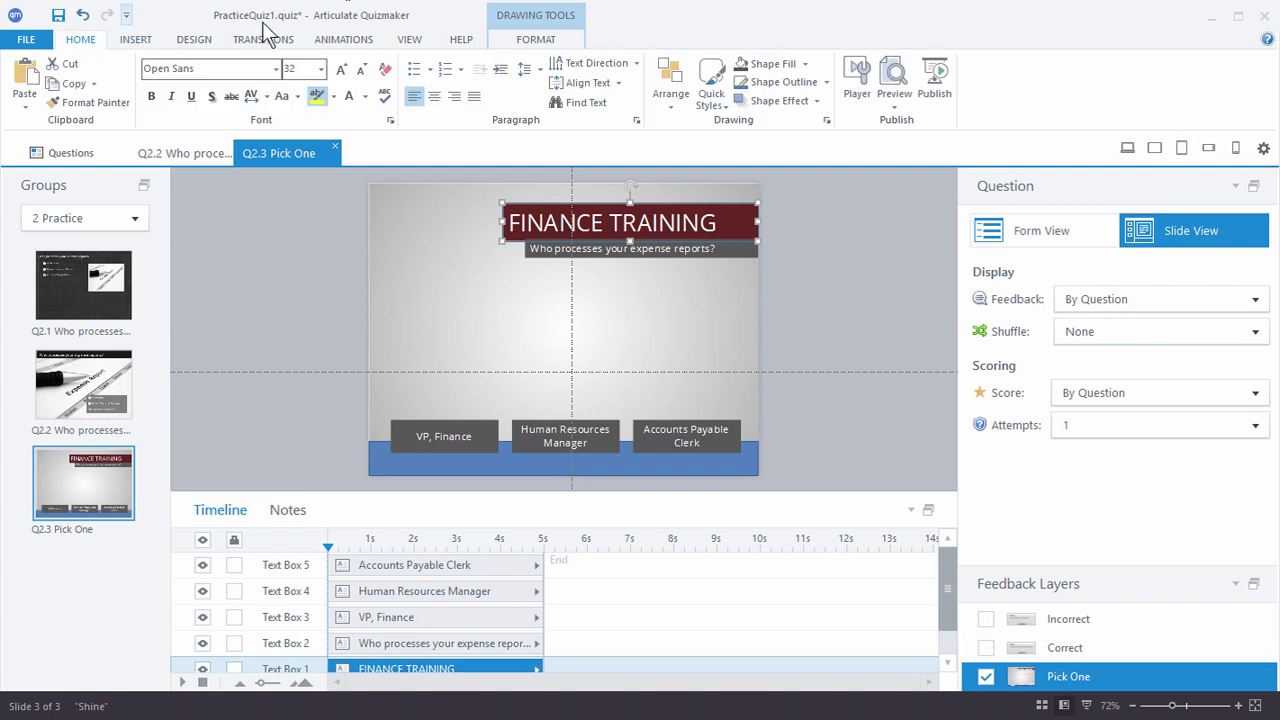
left_click(71, 104)
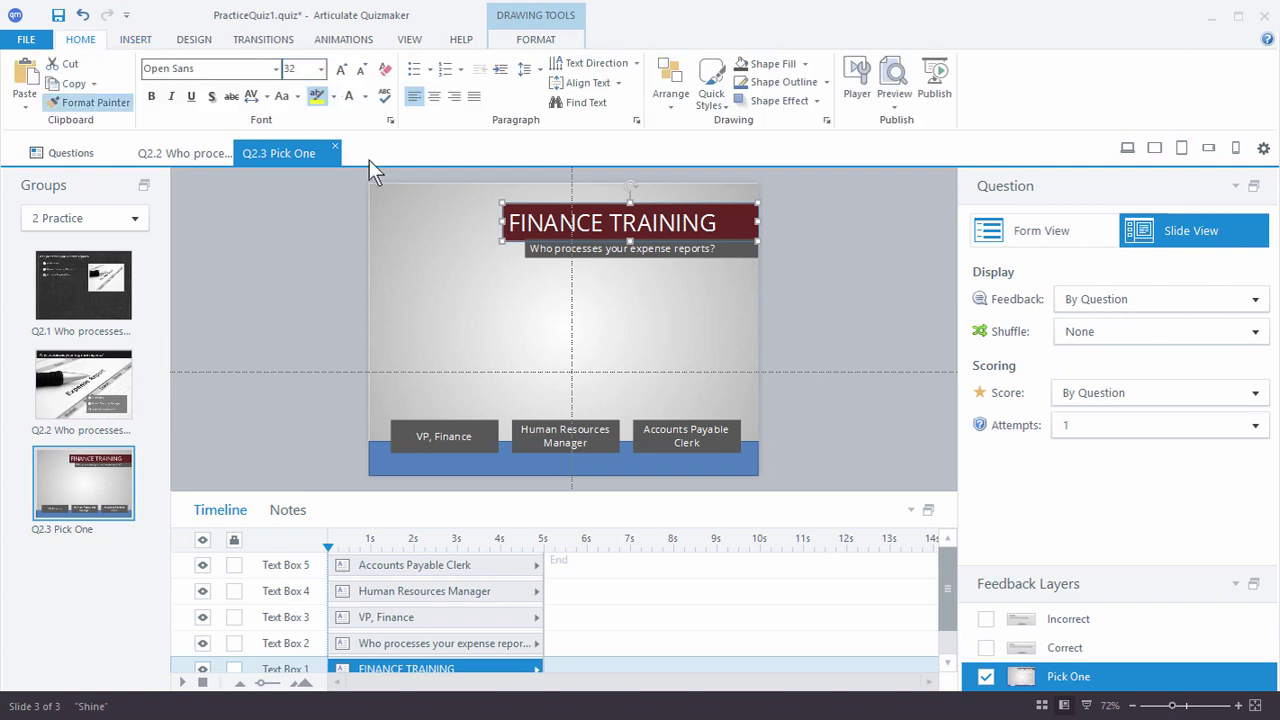
left_click(732, 478)
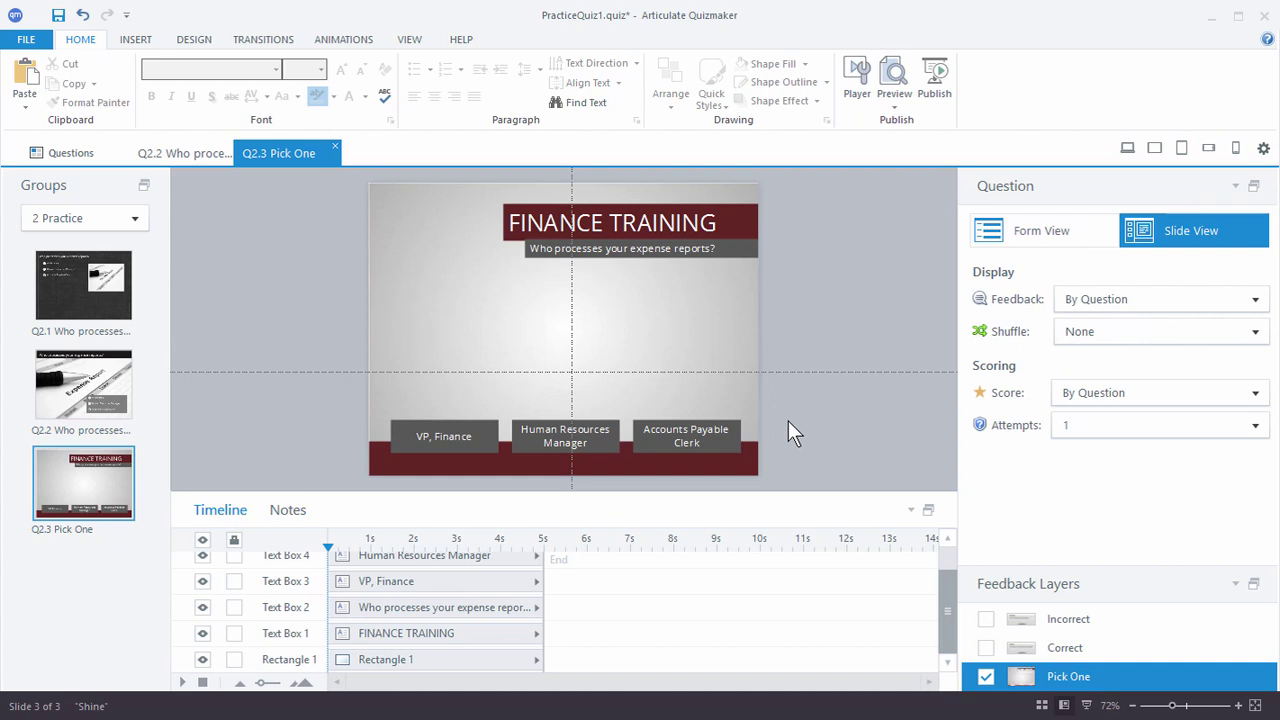
Insert the Illustrated - Realistic character Sylvie onto the slide
left_click(138, 40)
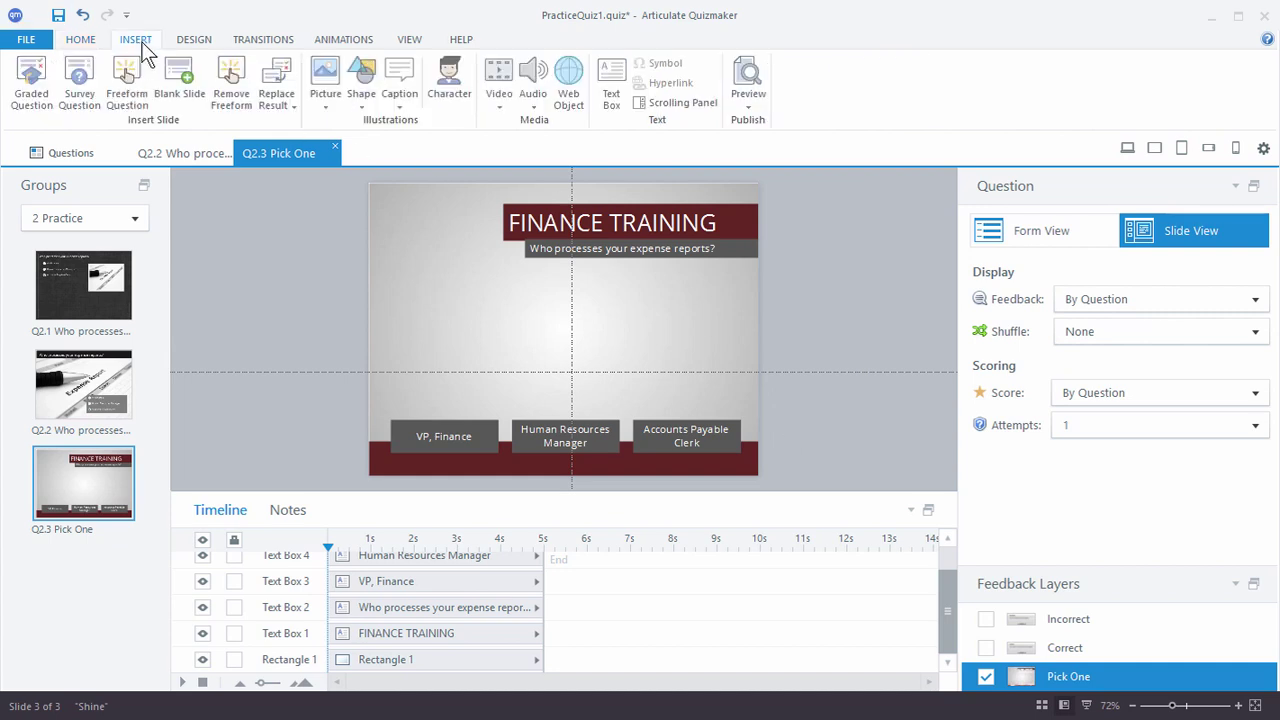
left_click(452, 88)
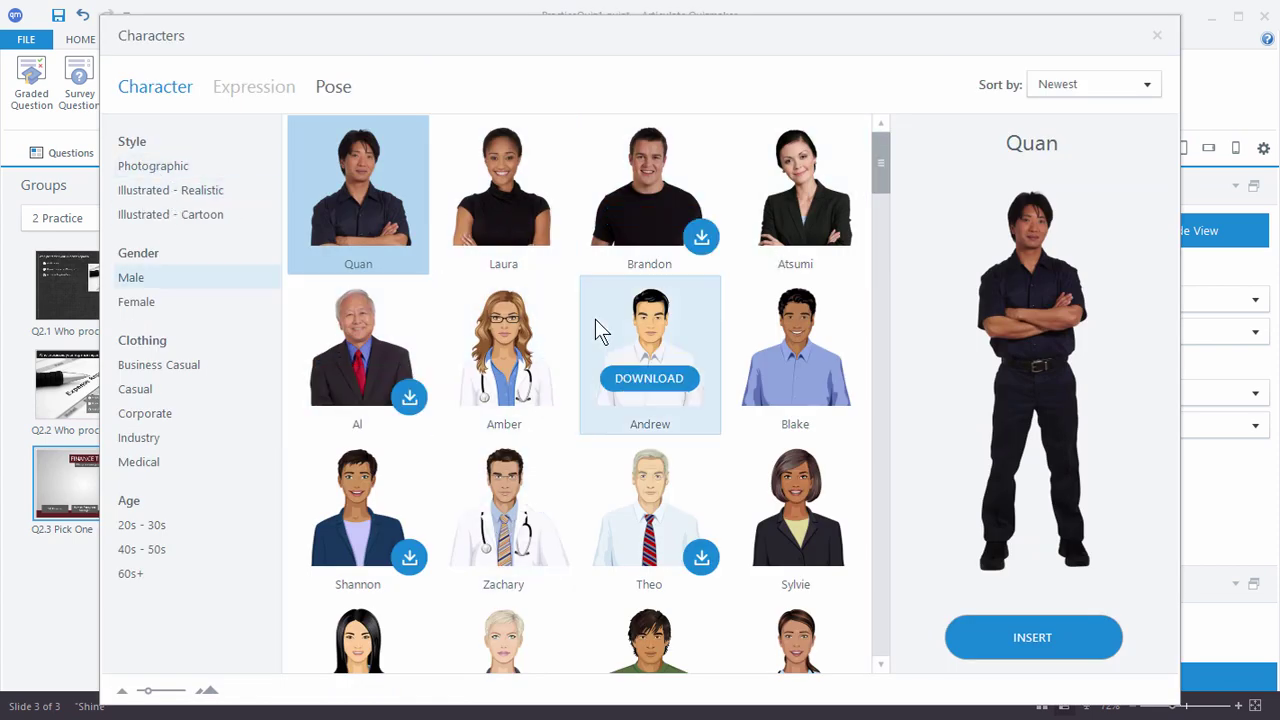
left_click(150, 216)
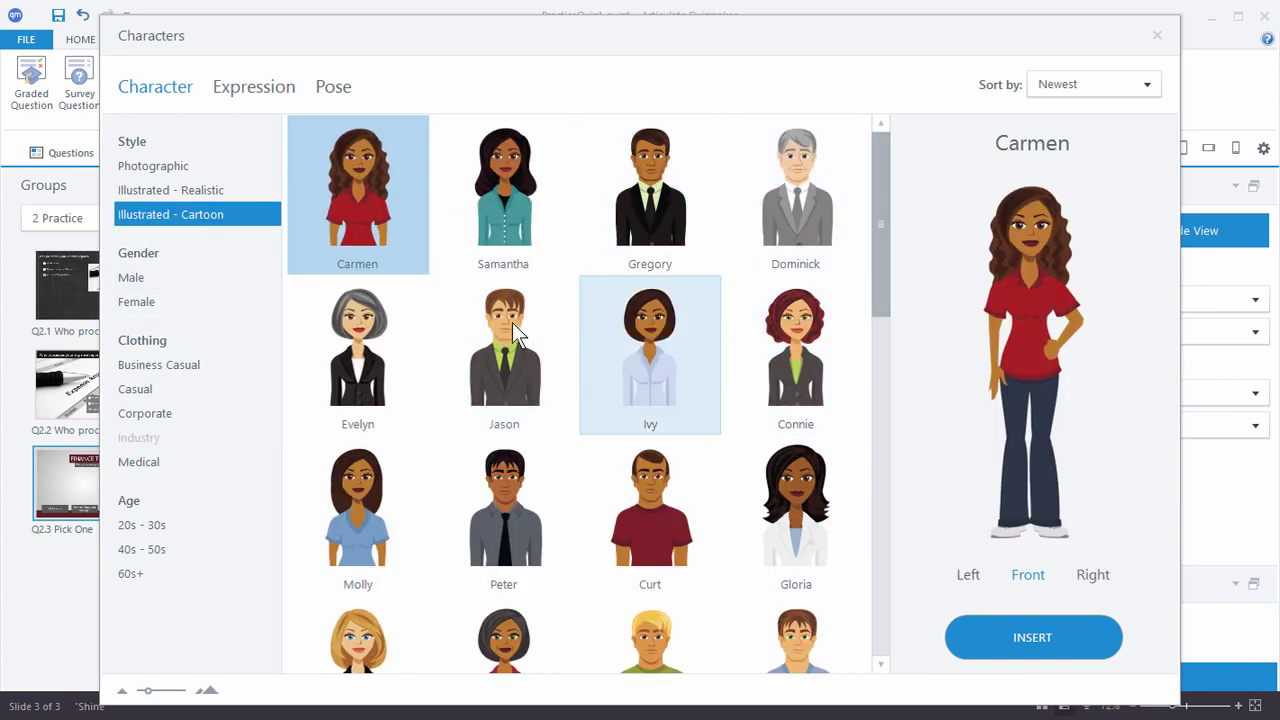
left_click(152, 192)
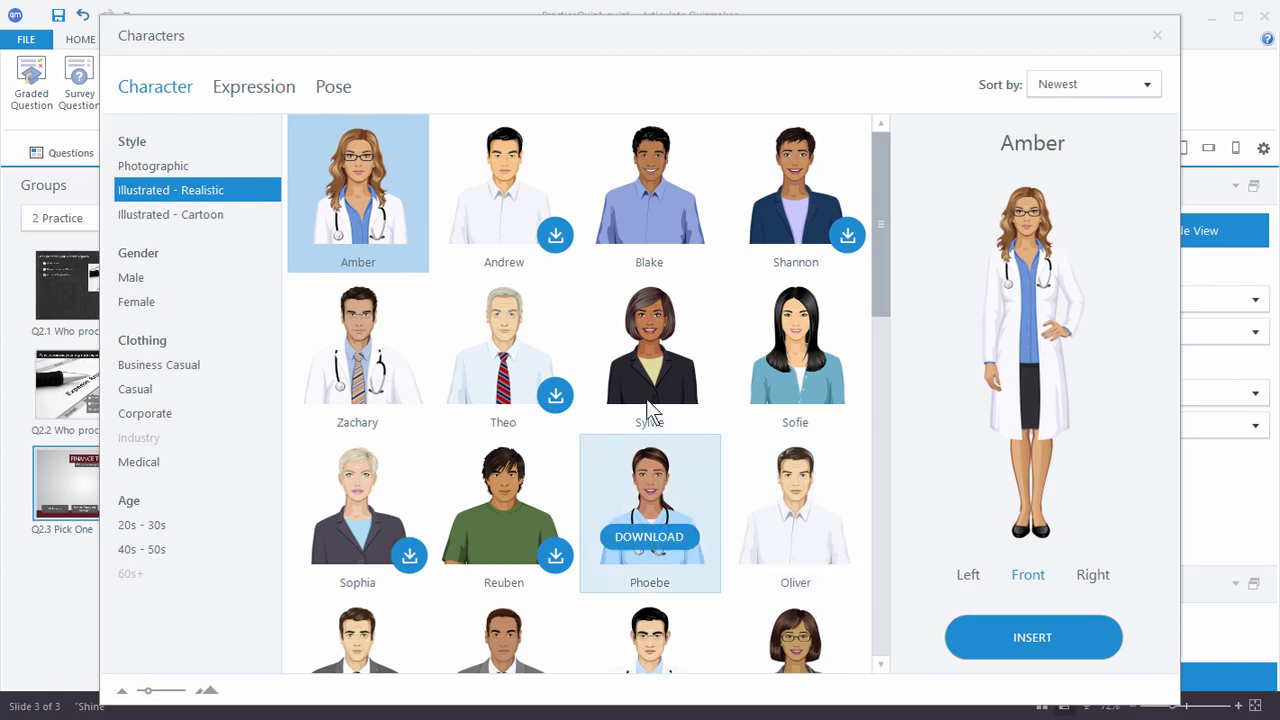
left_click(657, 345)
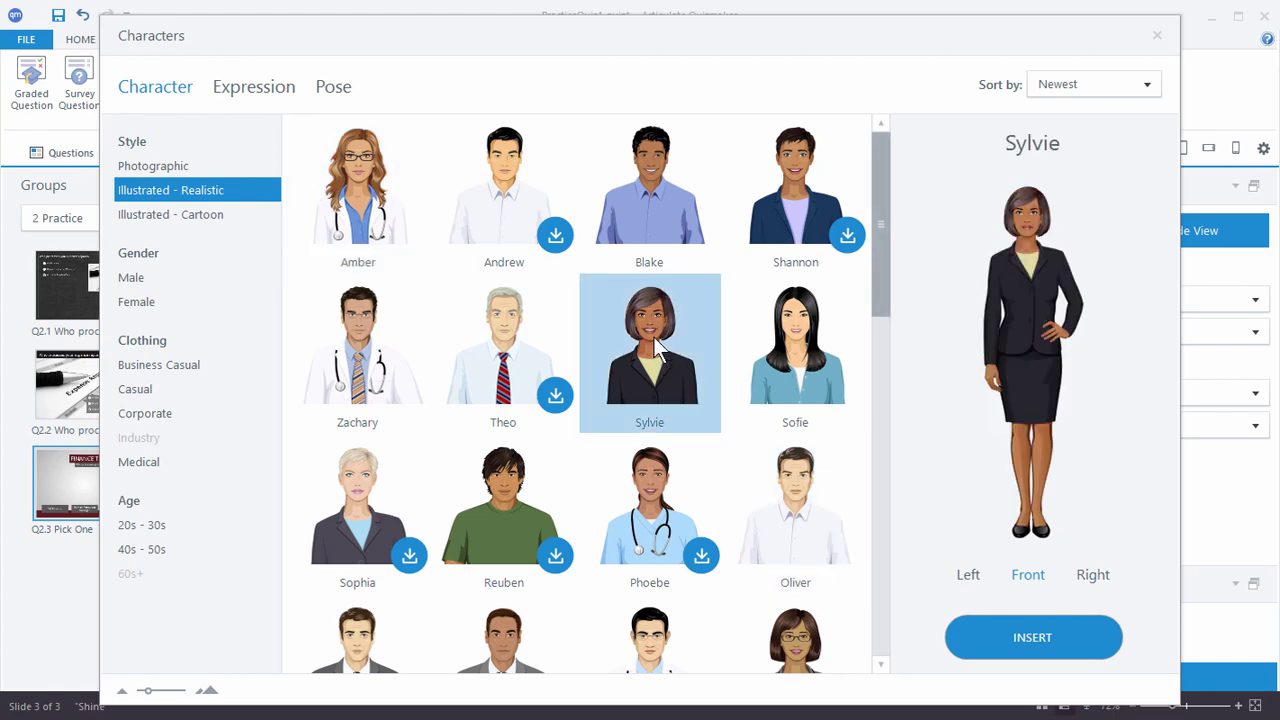
left_click(1017, 640)
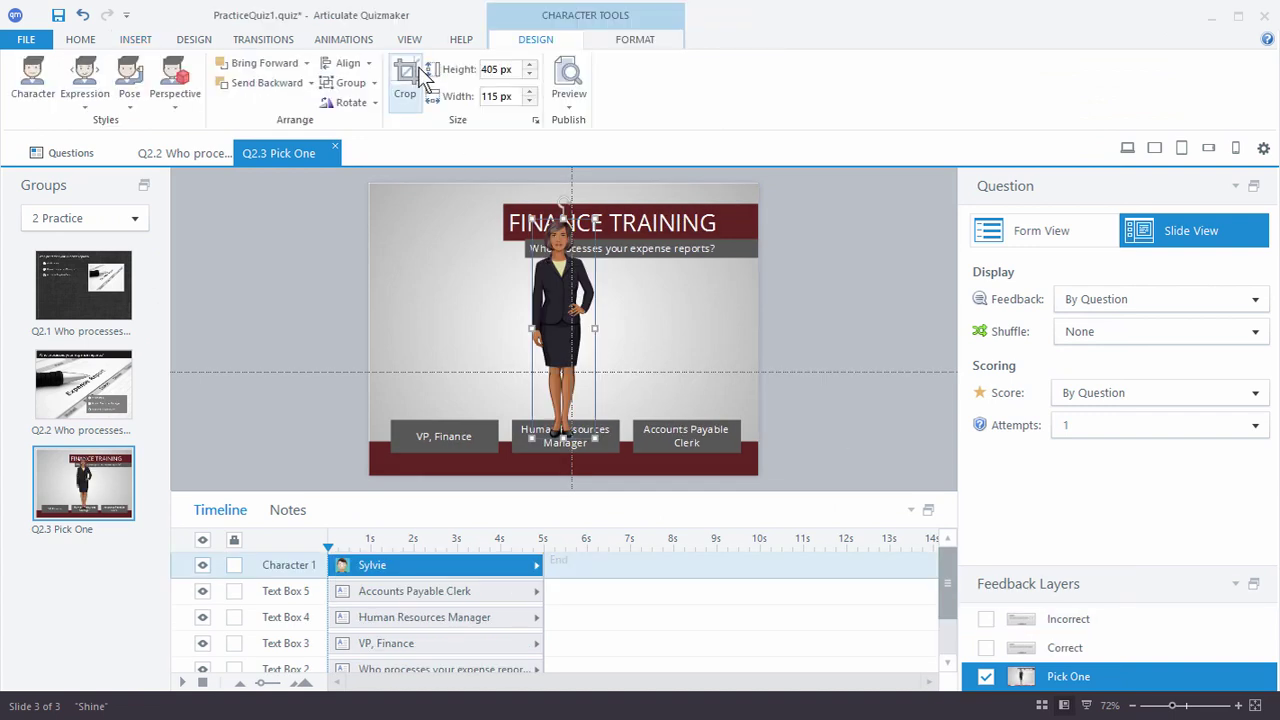
Crop Sylvie off at the waist
left_click(405, 80)
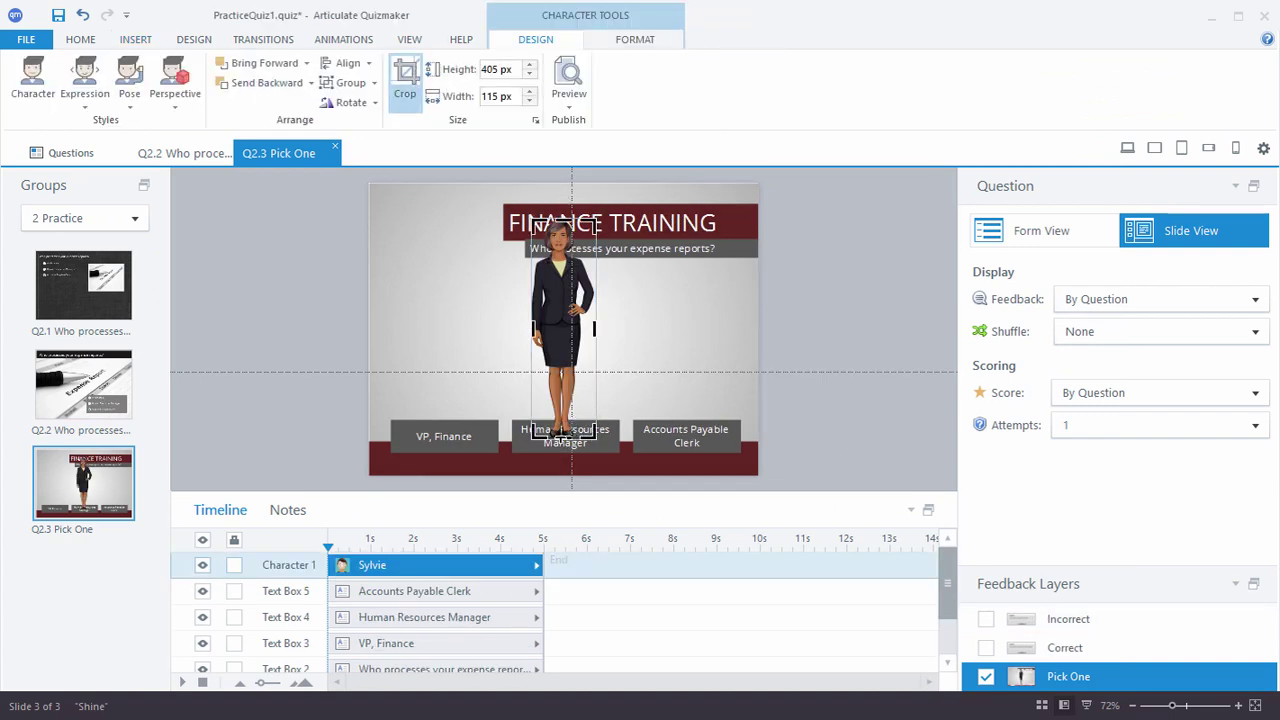
left_click_drag(563, 432, 398, 315)
left_click(883, 351)
Enlarge Sylvie above VP, Finance and place her copy above Human Resources Manager
left_click_drag(440, 366, 447, 367)
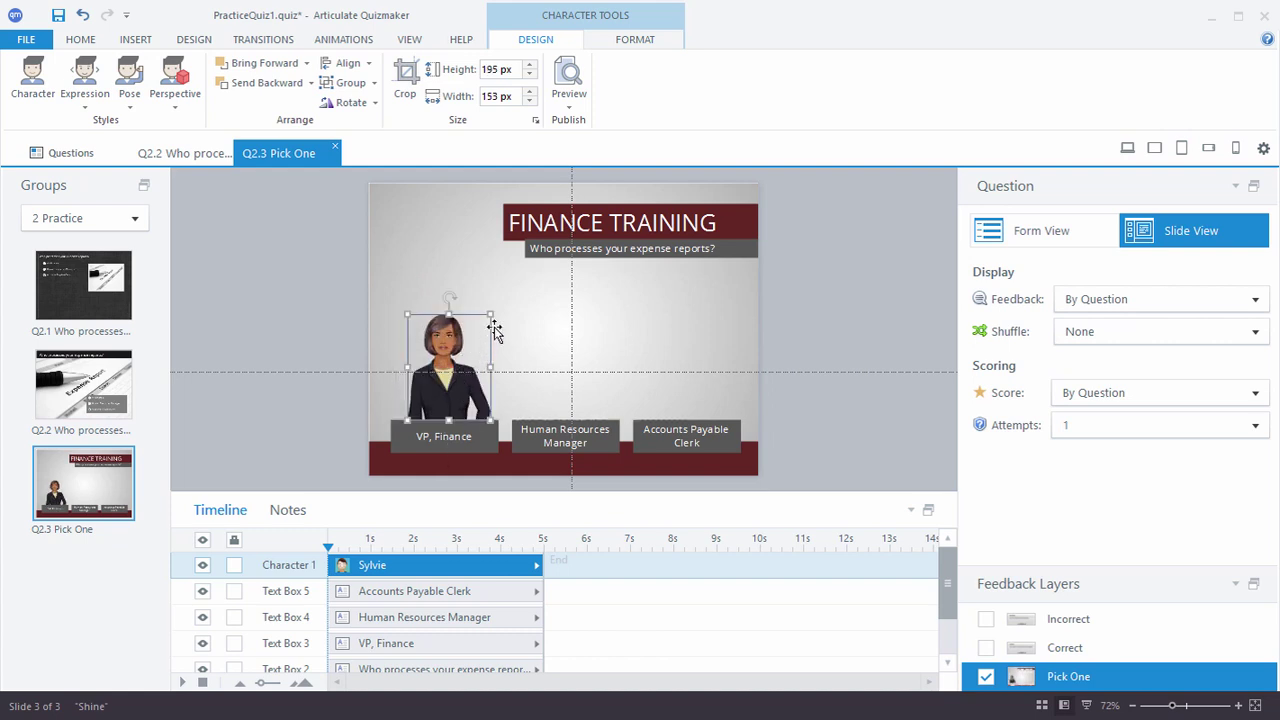
left_click_drag(492, 311, 502, 300)
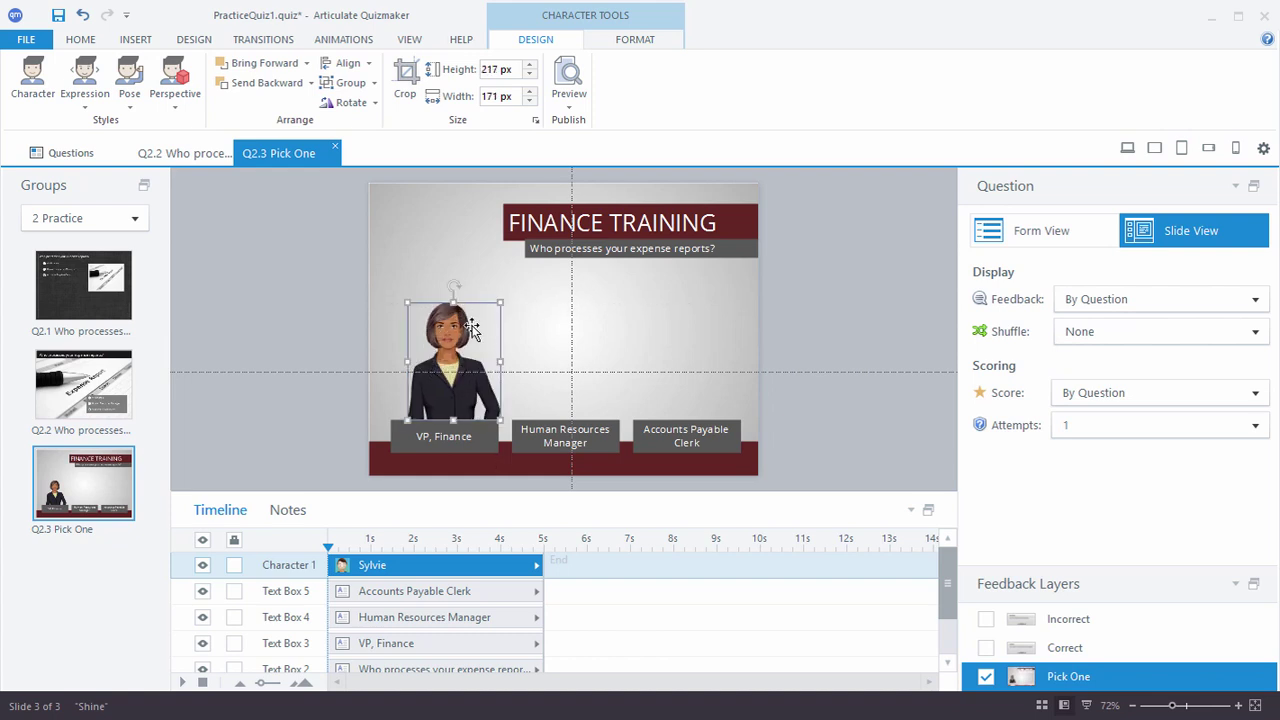
left_click_drag(455, 346, 449, 348)
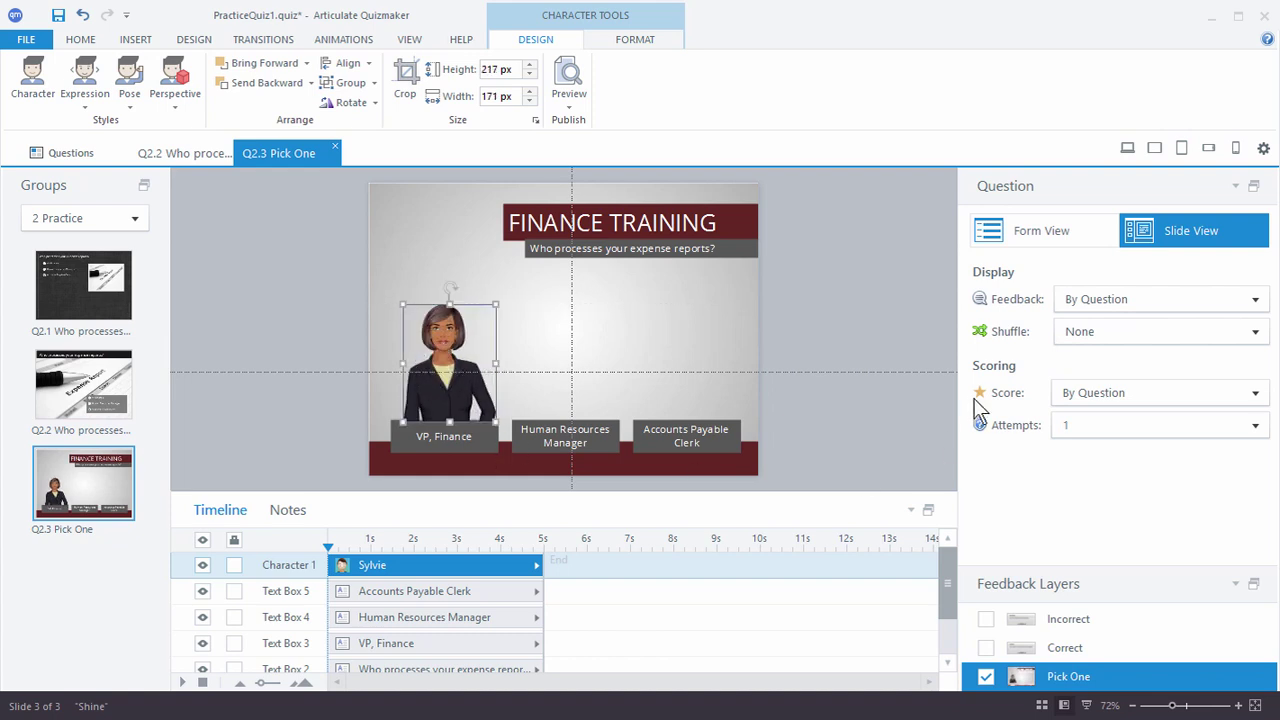
left_click(875, 345)
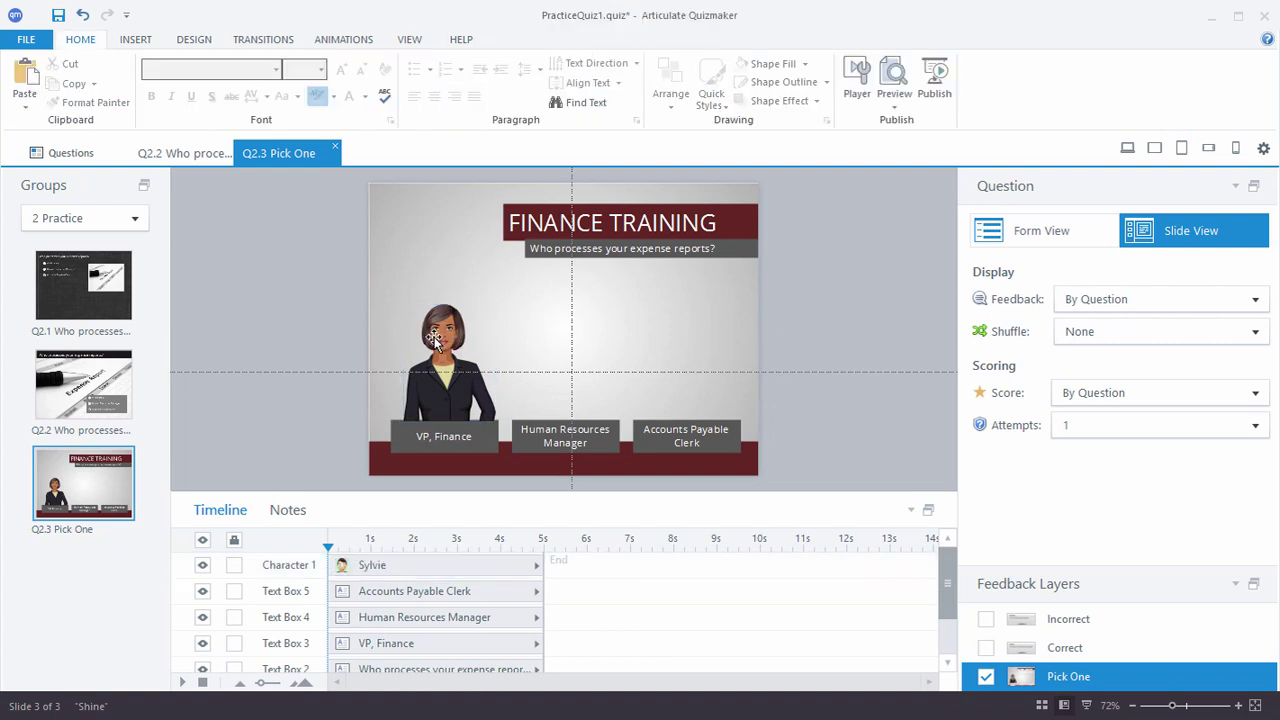
left_click(440, 342)
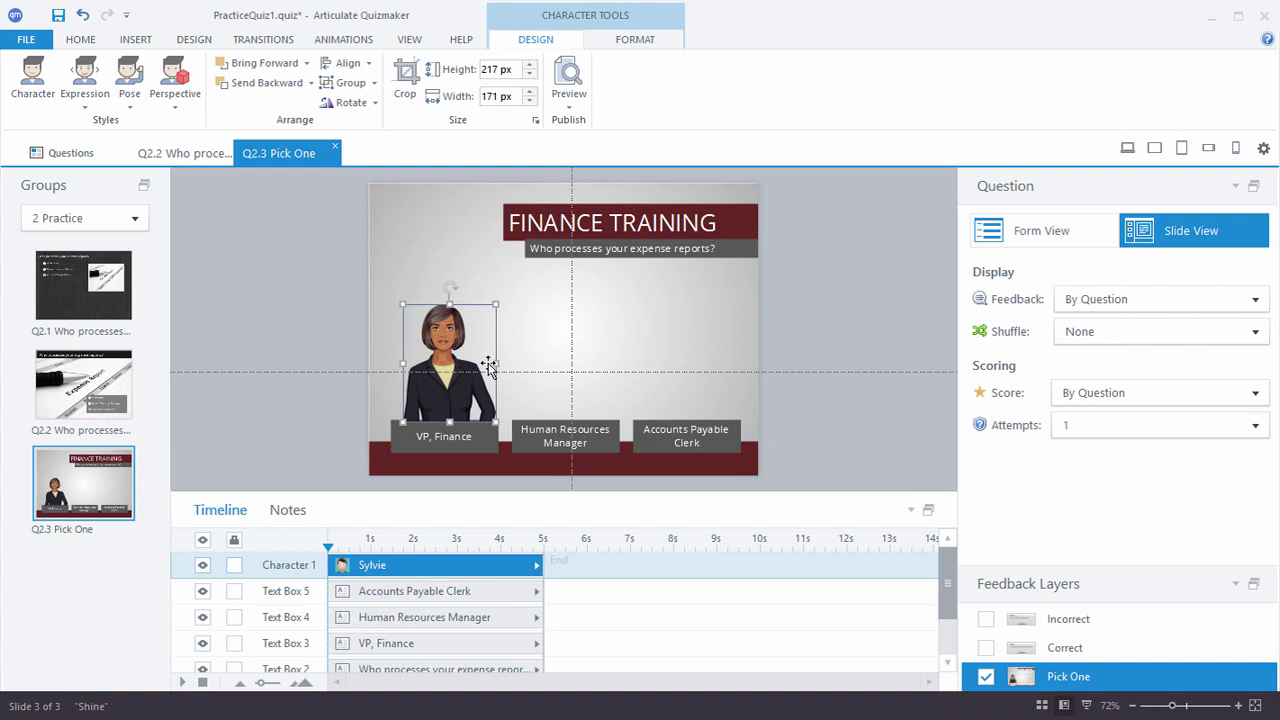
left_click_drag(444, 359, 558, 365)
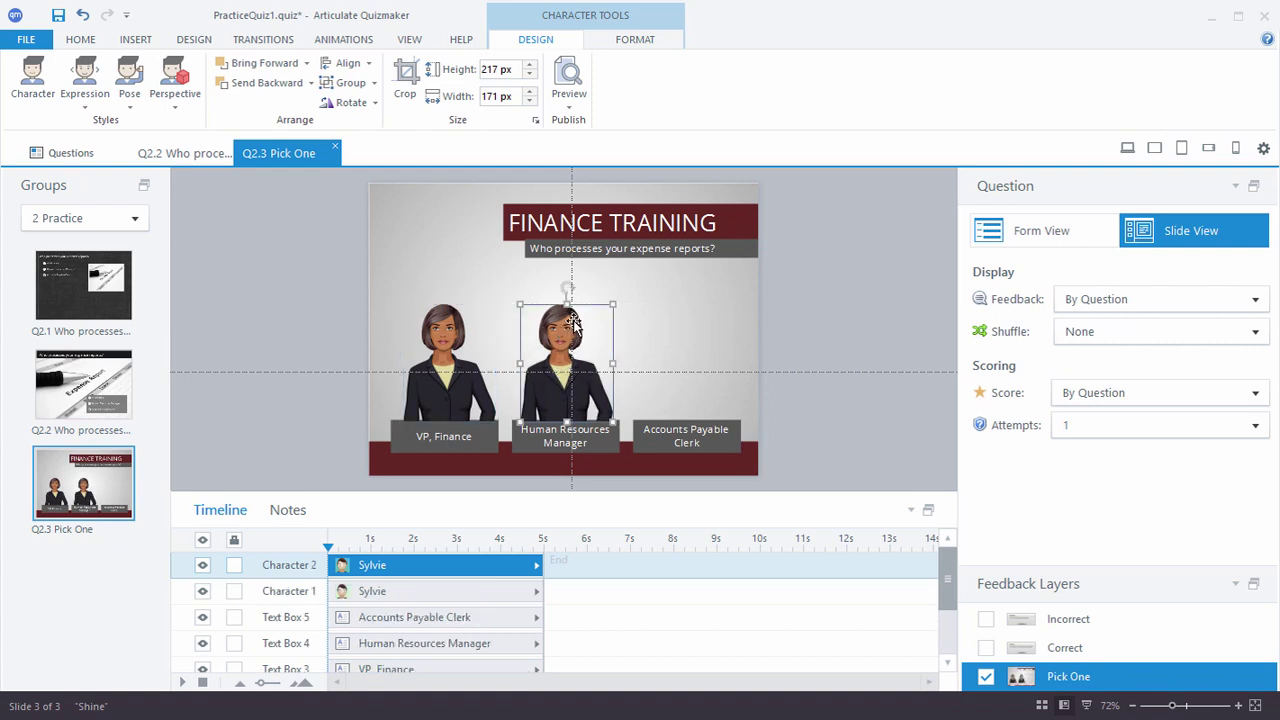
Swap the second woman for Oliver in a white shirt, copying him above Accounts Payable Clerk
left_click(30, 96)
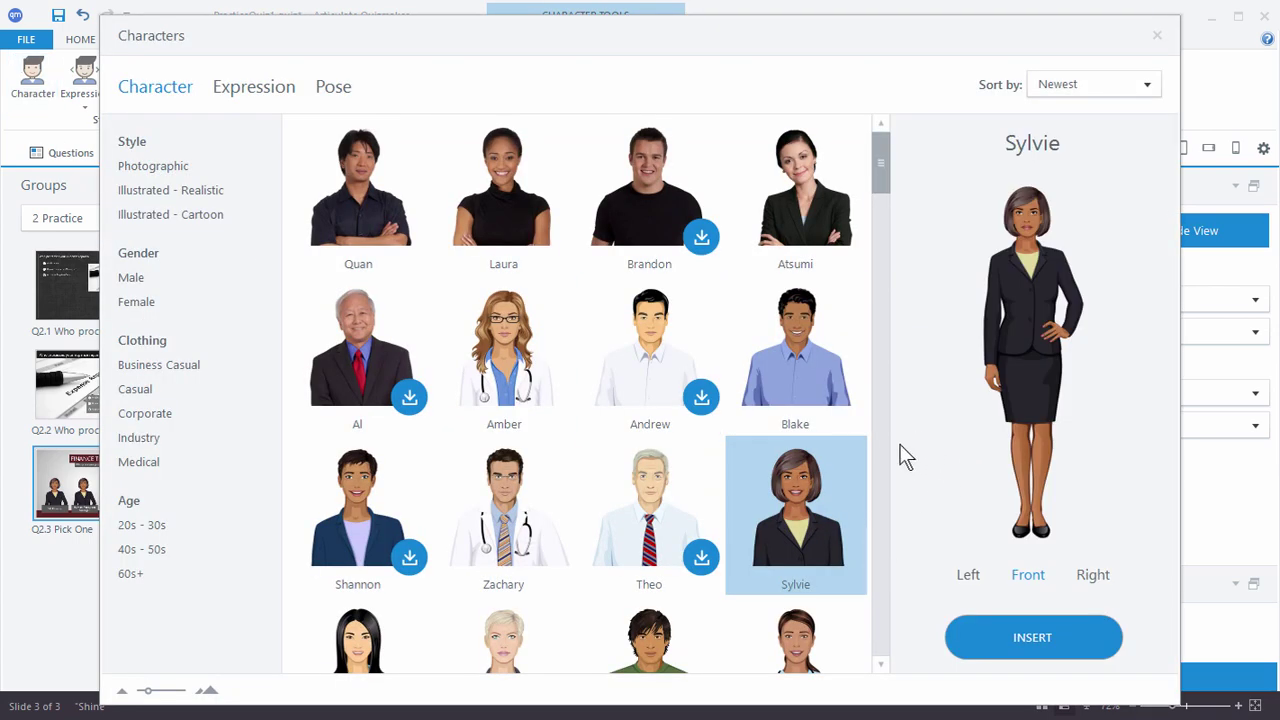
left_click_drag(878, 177, 876, 192)
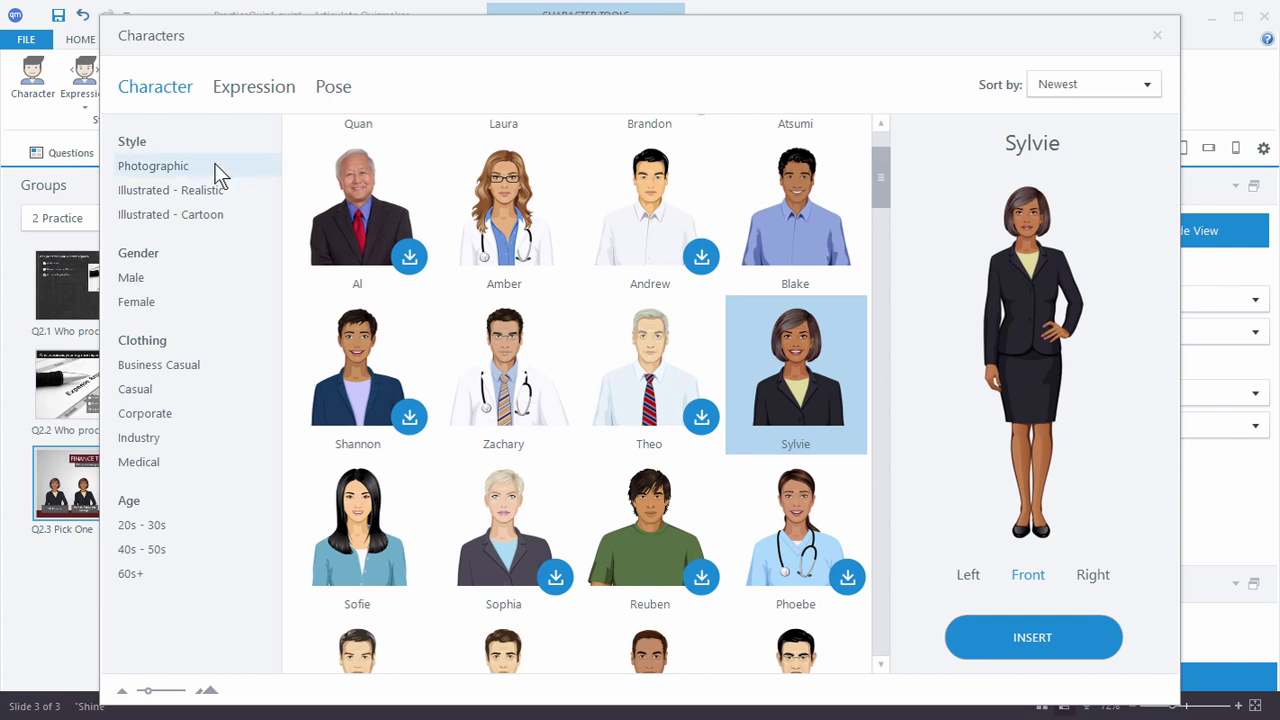
left_click(170, 190)
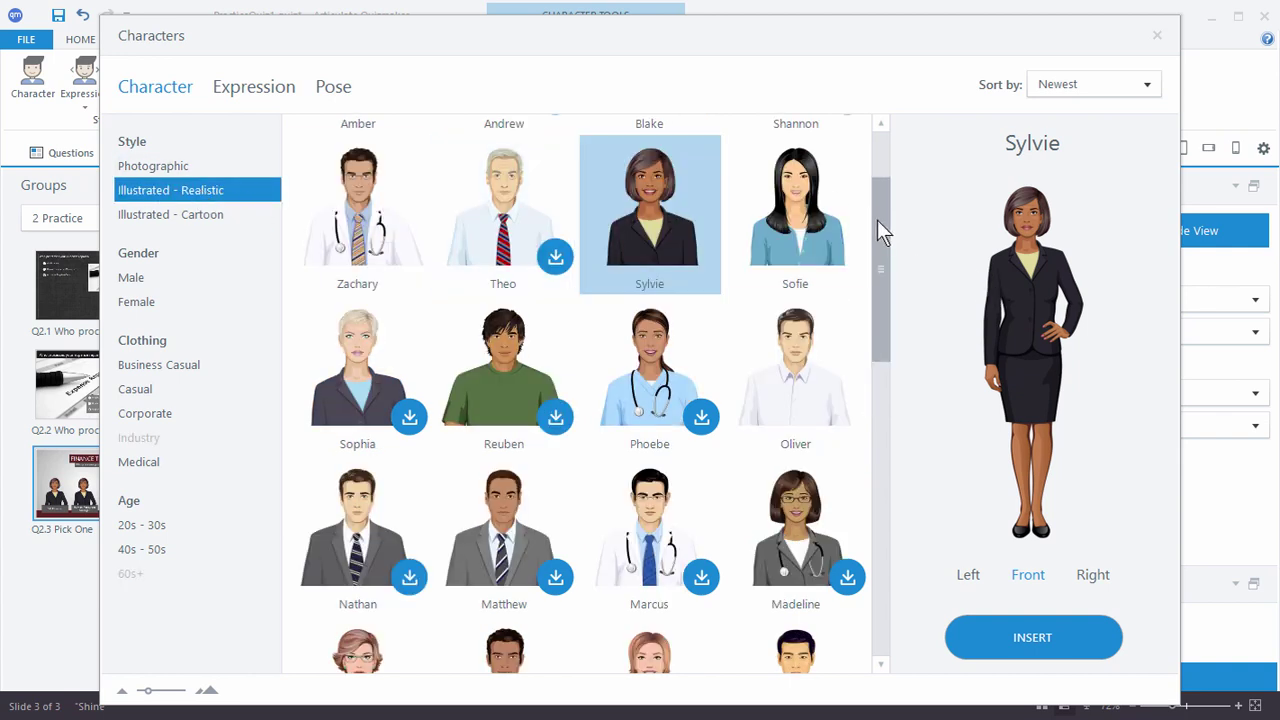
left_click_drag(877, 222, 872, 271)
left_click(788, 249)
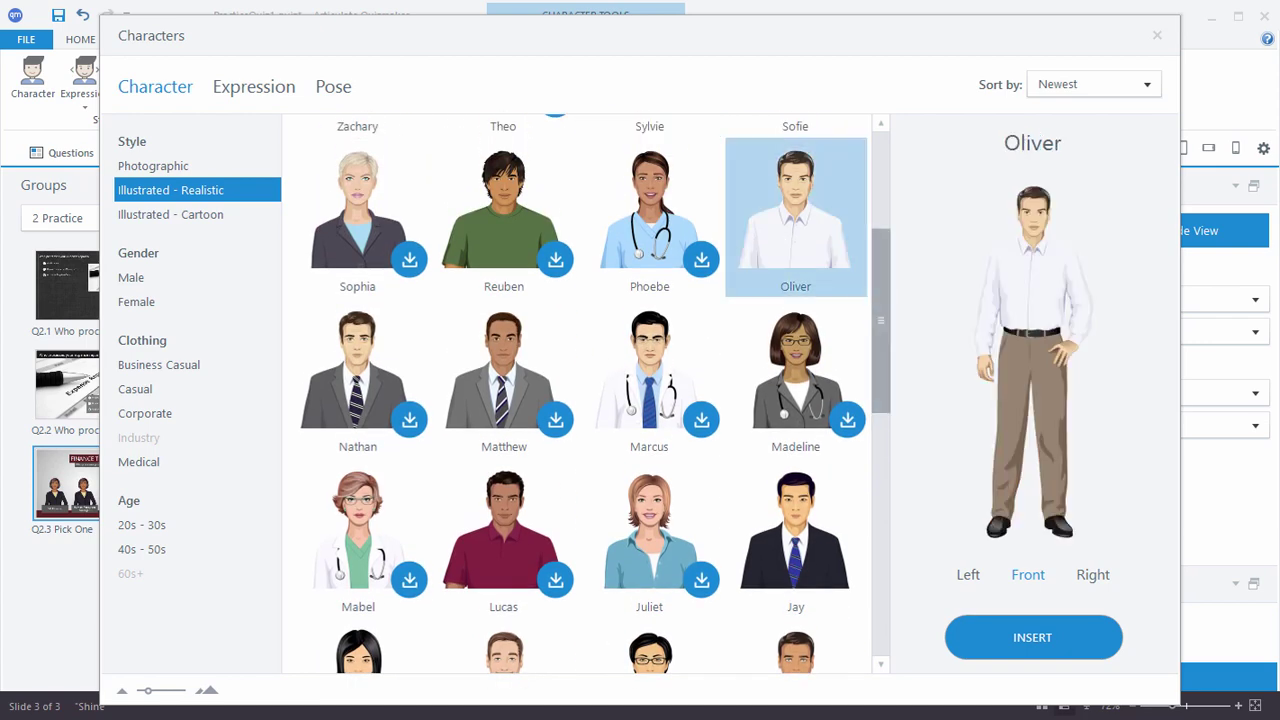
left_click(1045, 639)
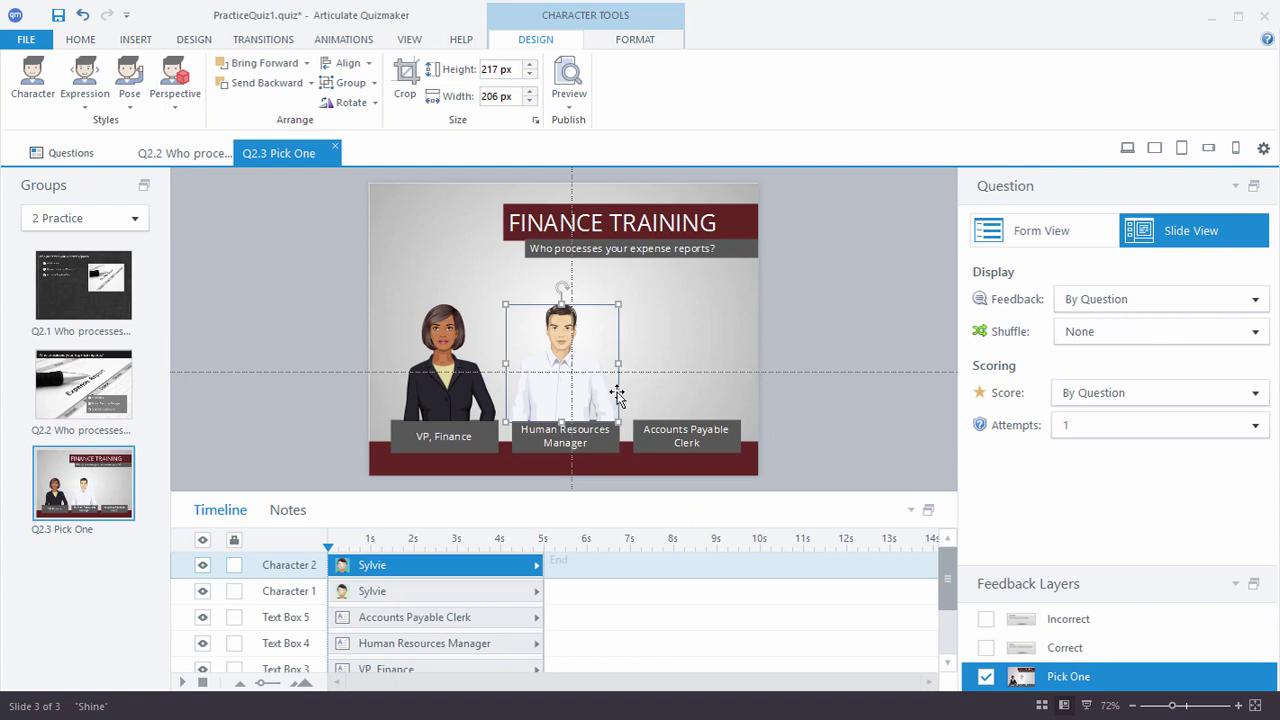
left_click_drag(576, 374, 695, 387)
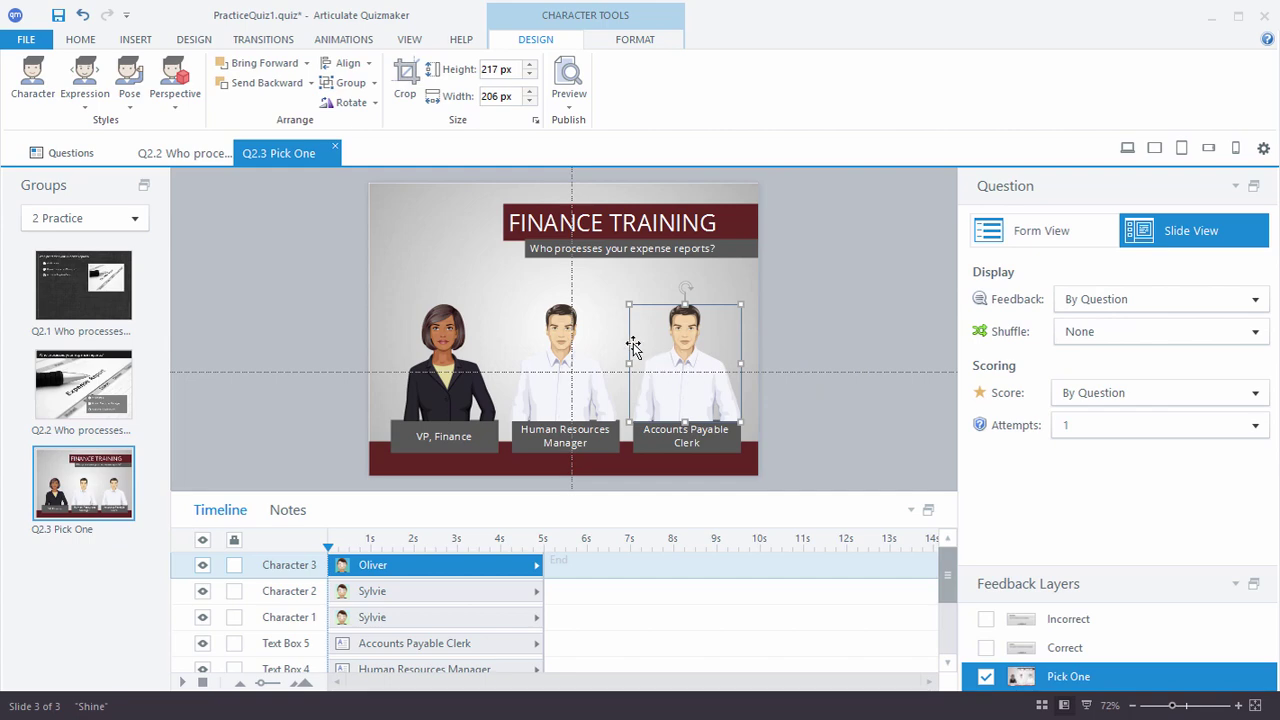
Download Shannon in the blue blazer and swap her in for the right-hand man
left_click(30, 82)
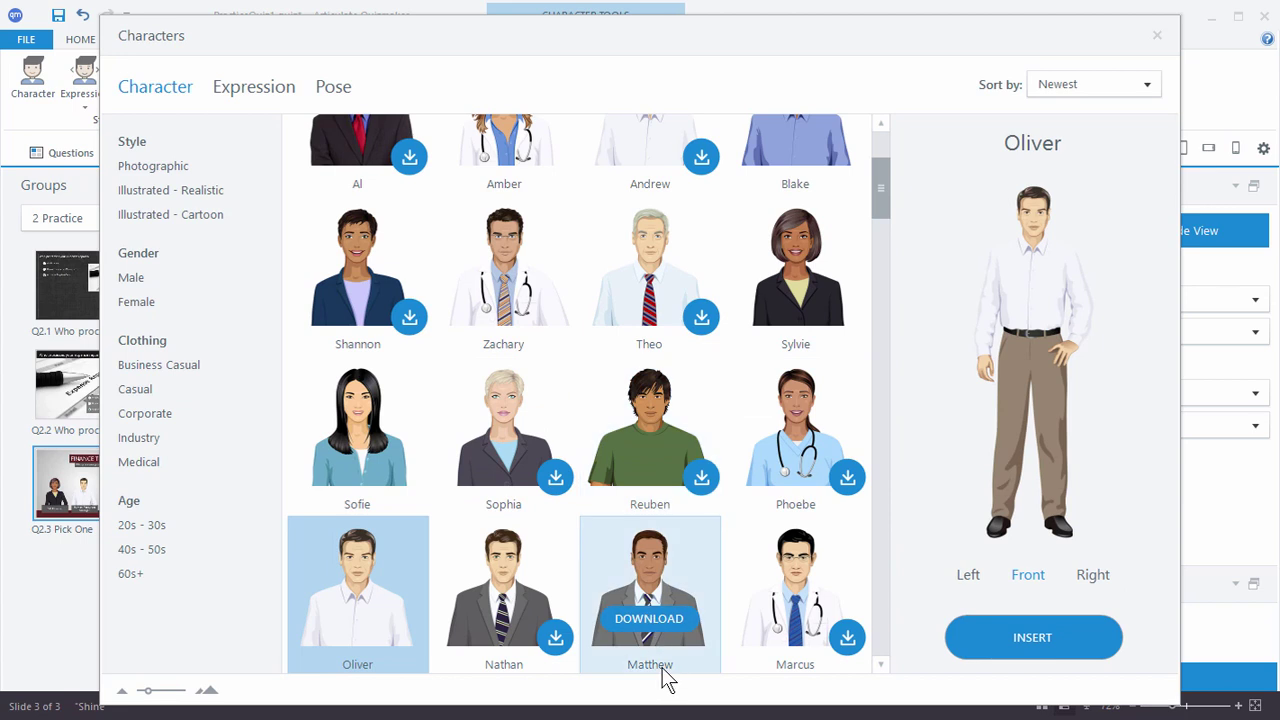
left_click(353, 302)
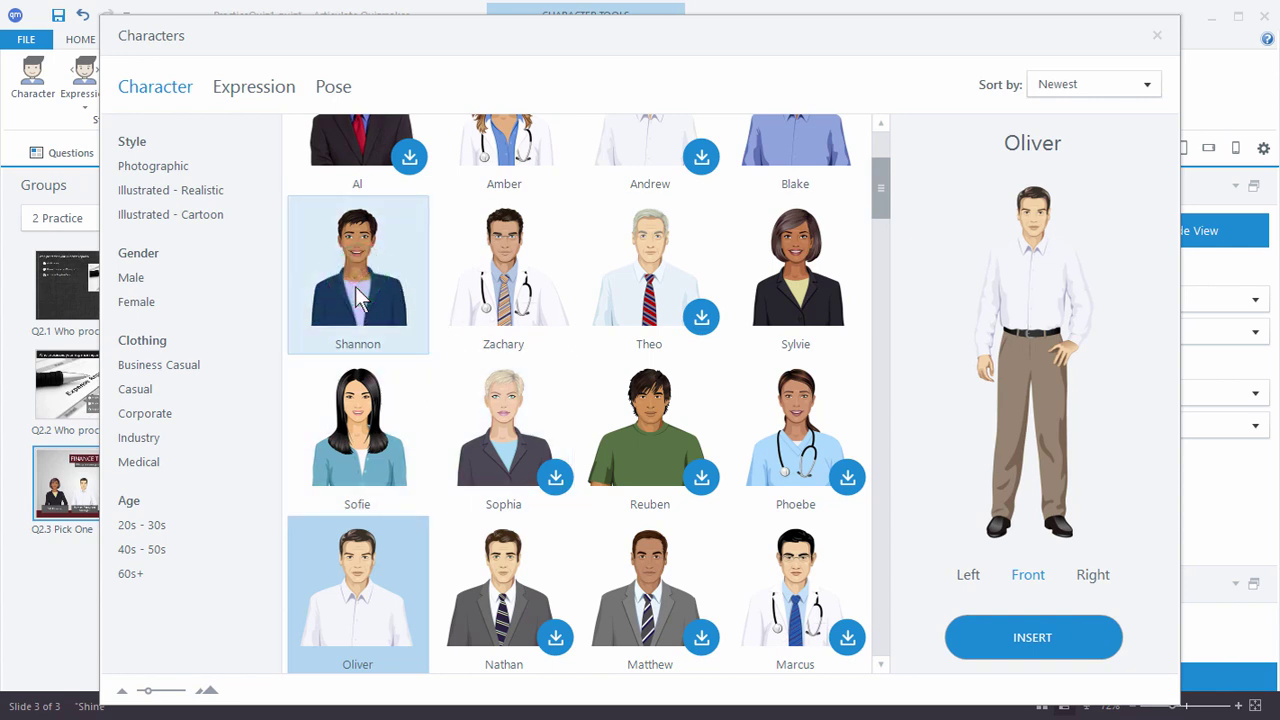
left_click(360, 298)
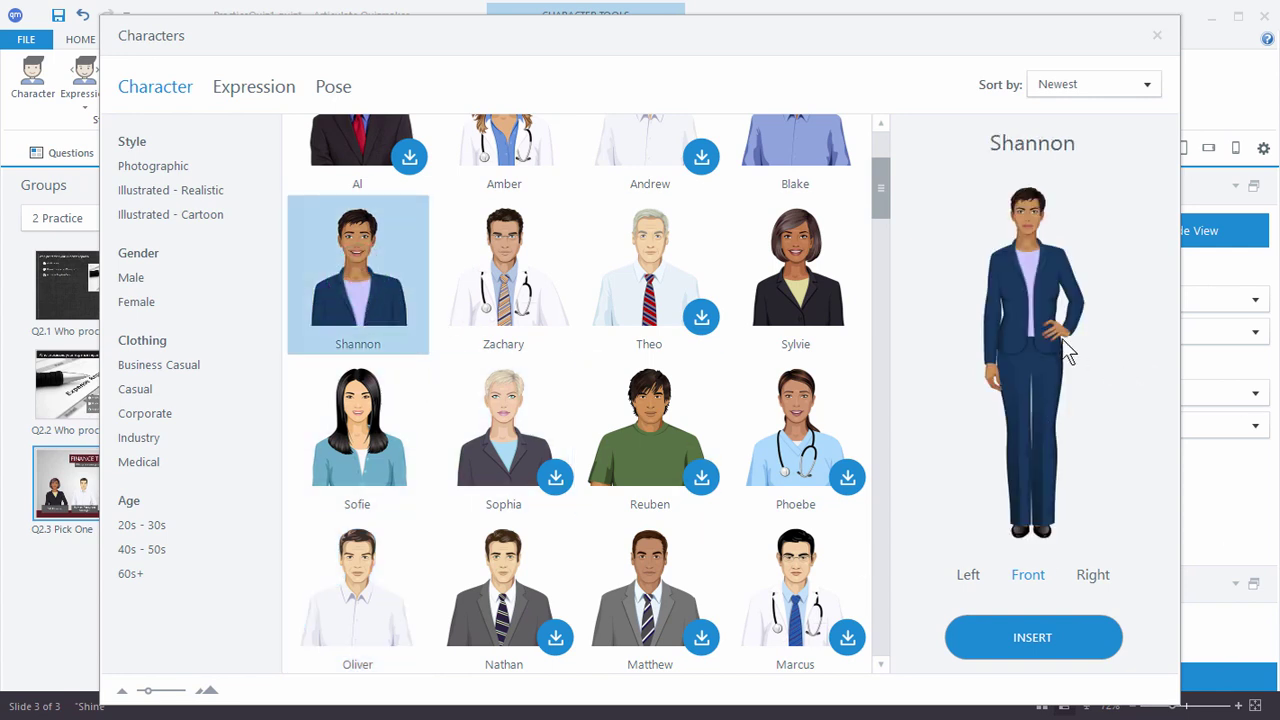
left_click(1024, 634)
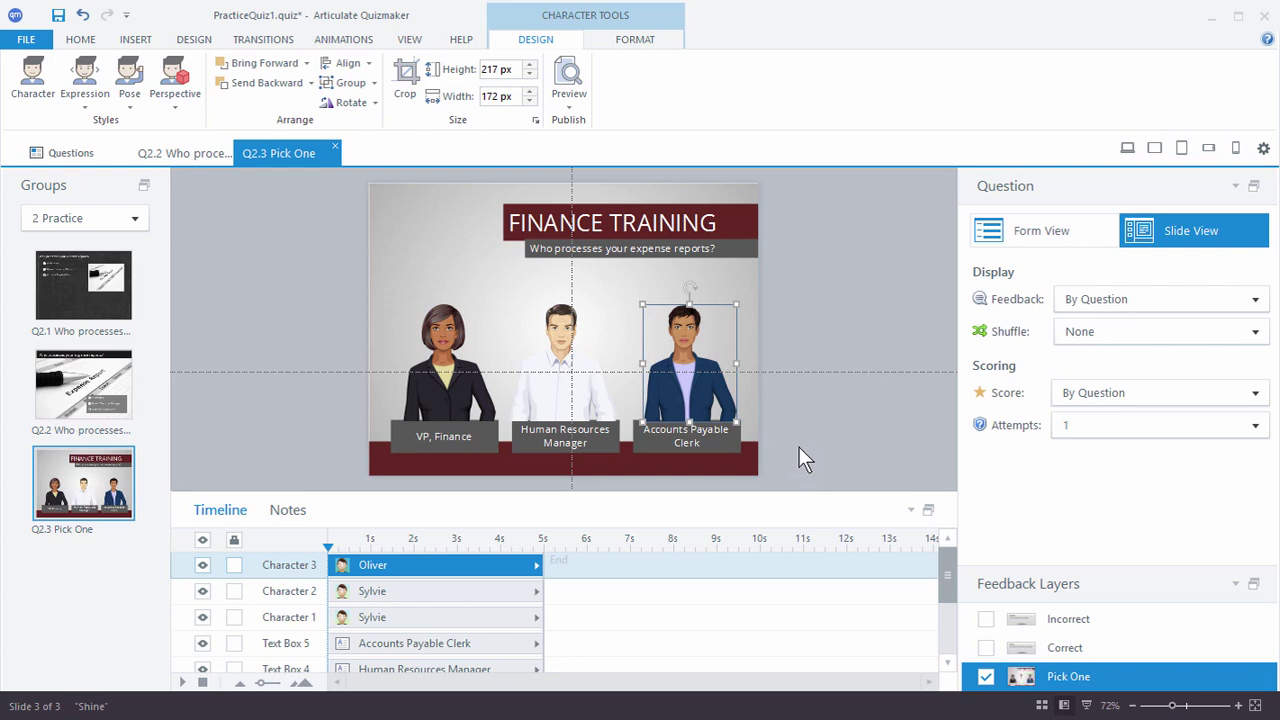
Give the woman and middle man Happy expressions and the right-hand character Talking
left_click(442, 338)
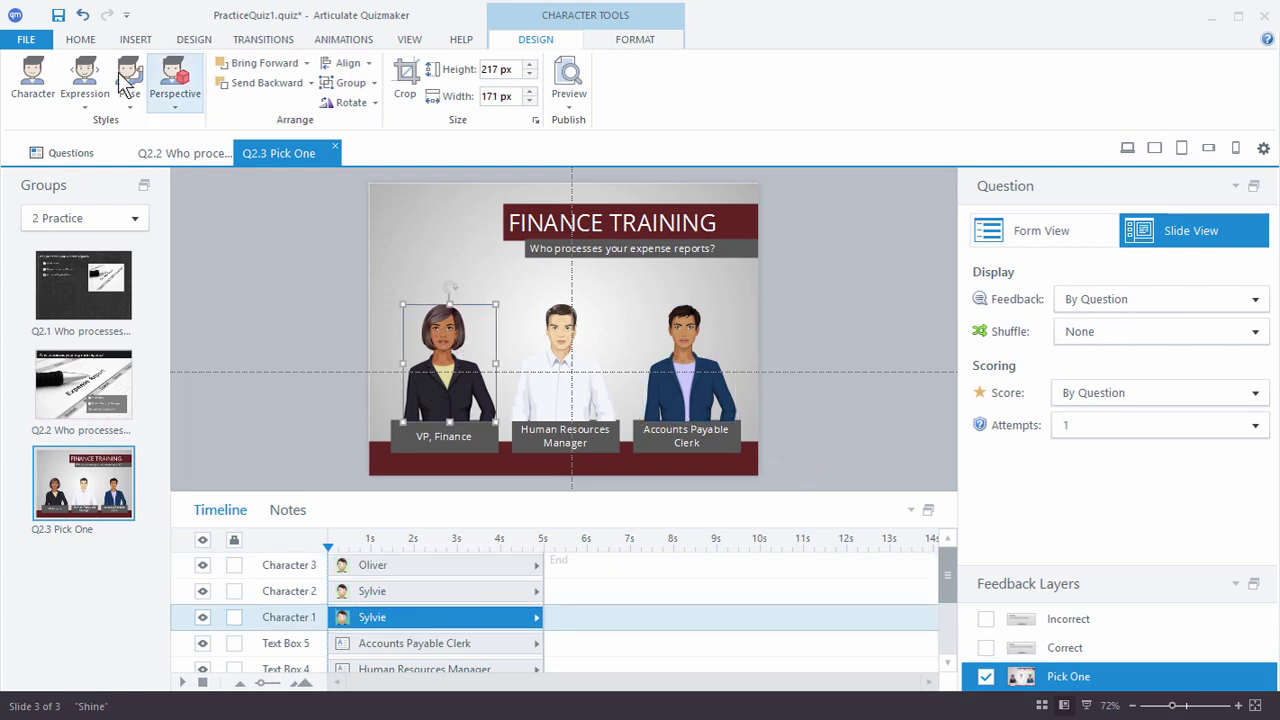
left_click(84, 103)
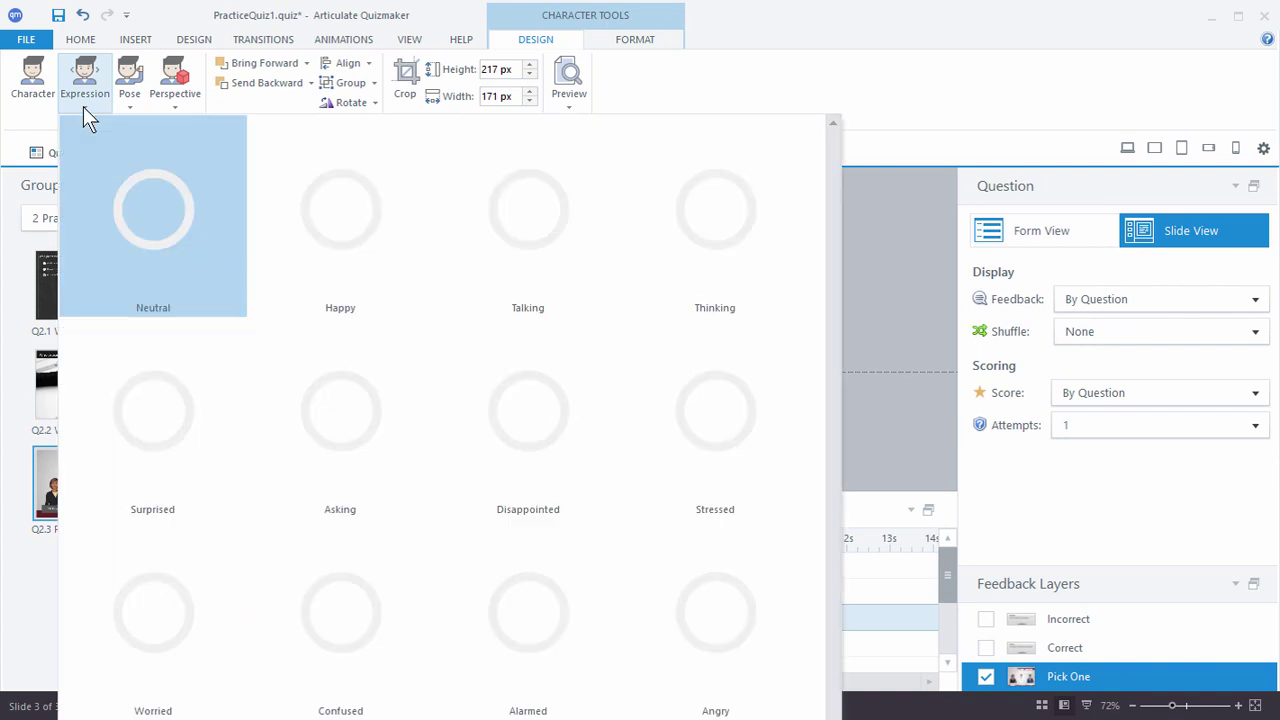
left_click(354, 242)
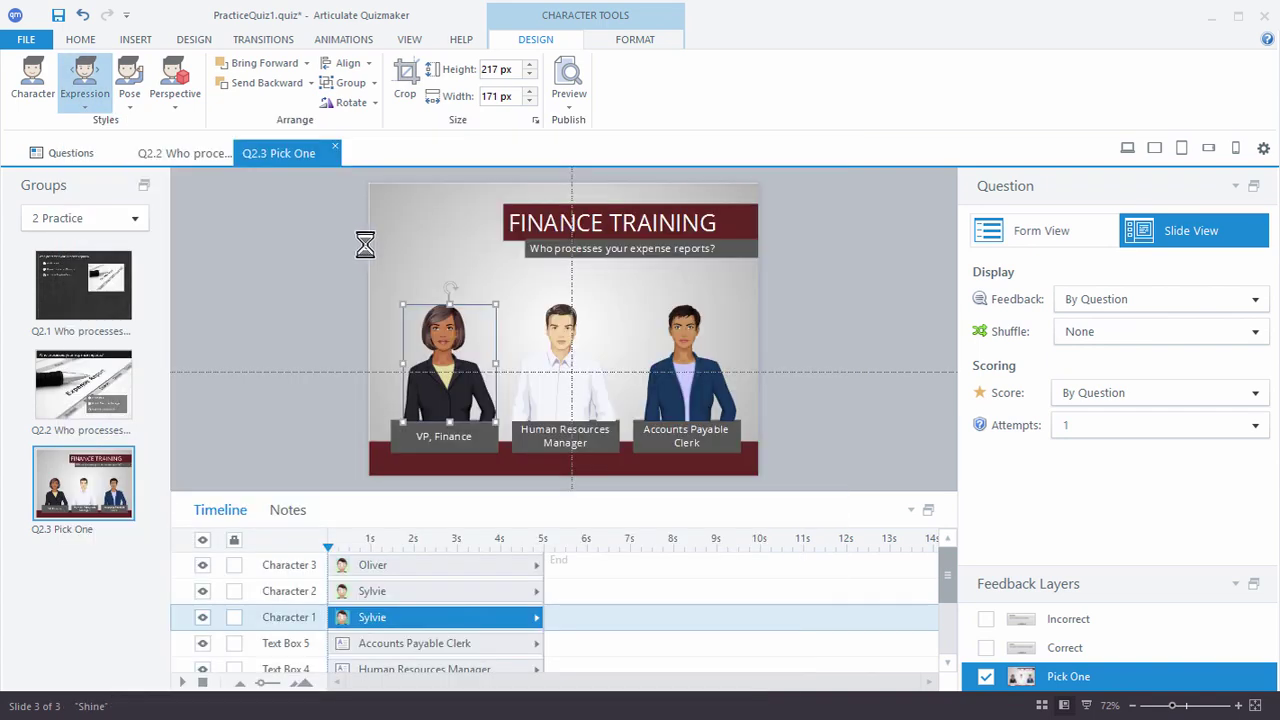
left_click(548, 335)
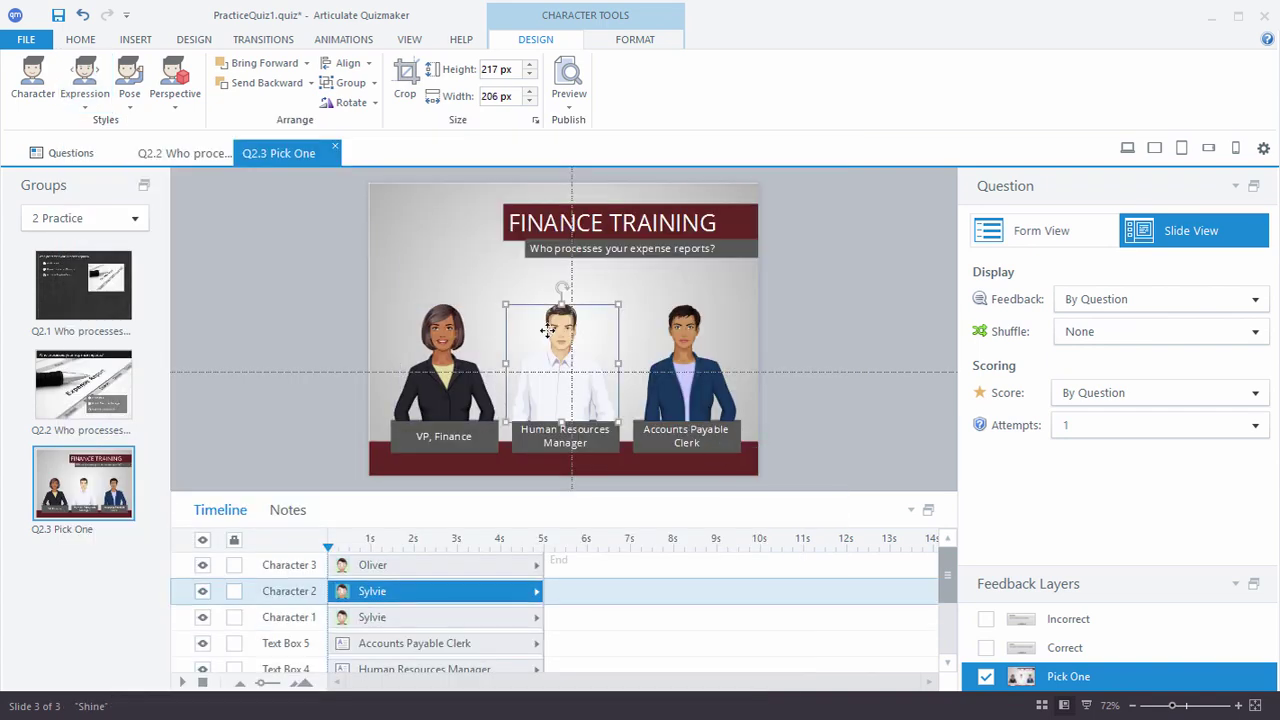
left_click(86, 88)
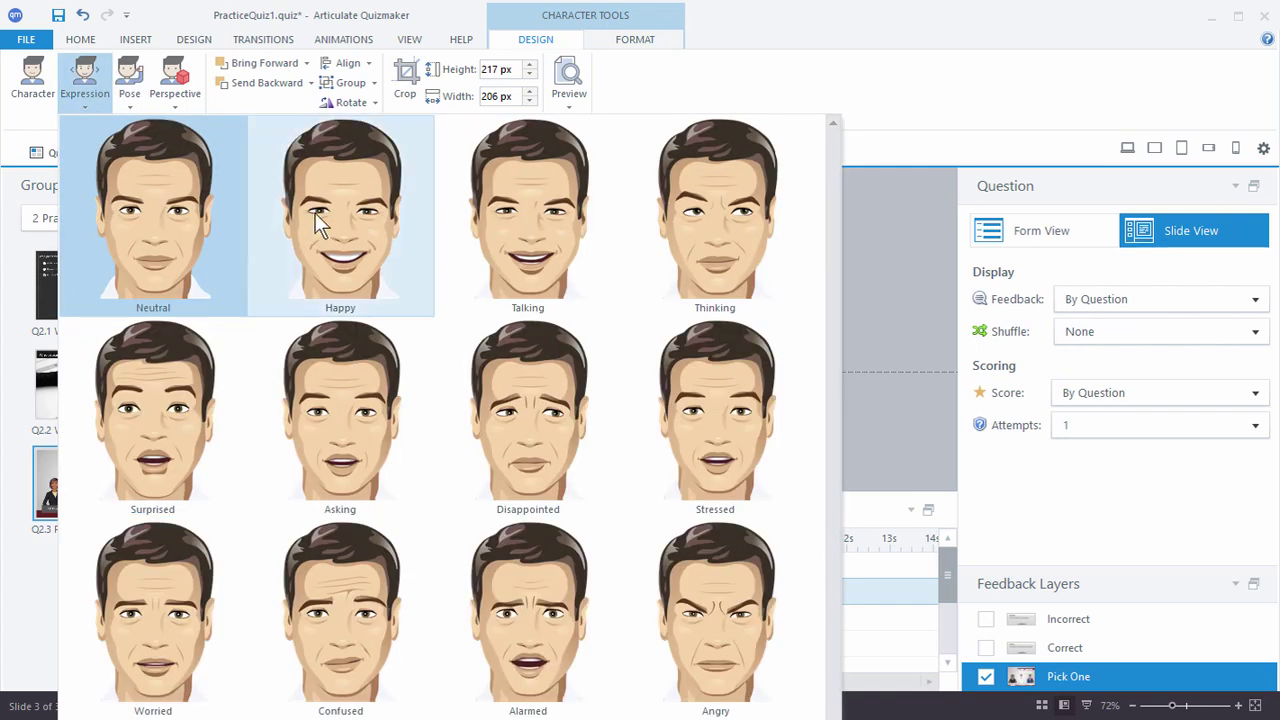
left_click(315, 213)
left_click(692, 343)
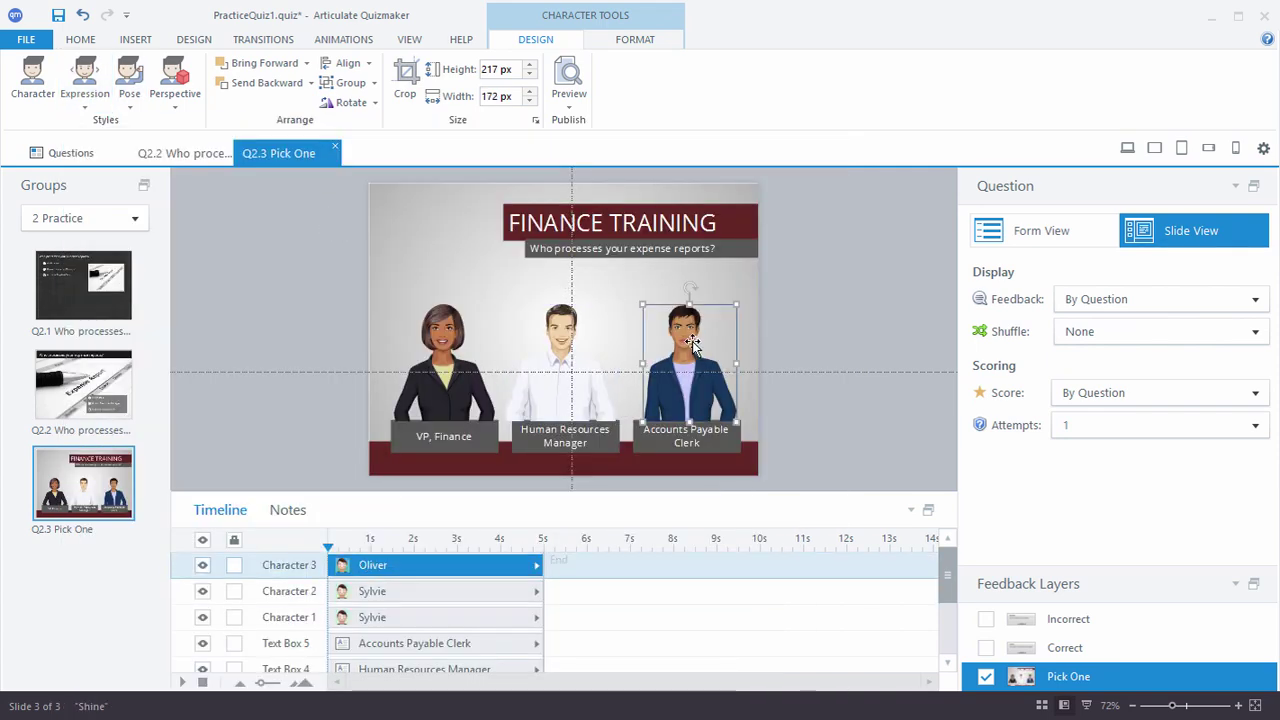
left_click(85, 85)
left_click(575, 237)
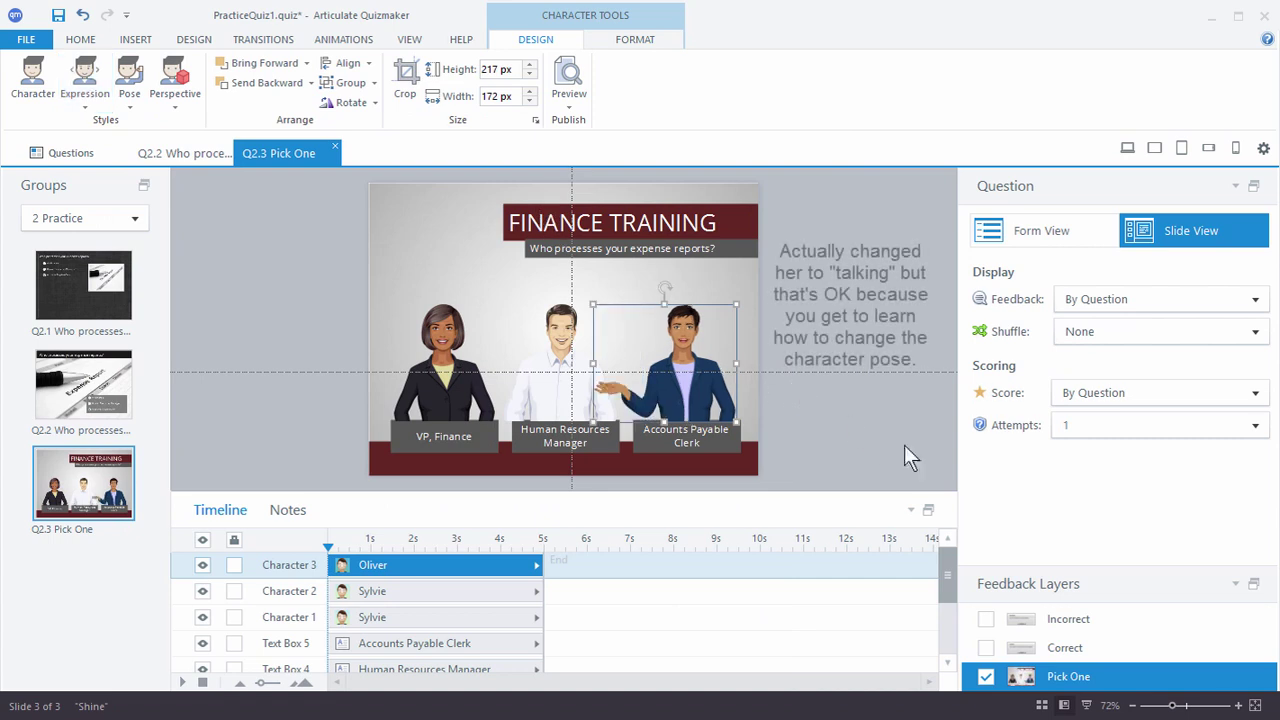
left_click(861, 434)
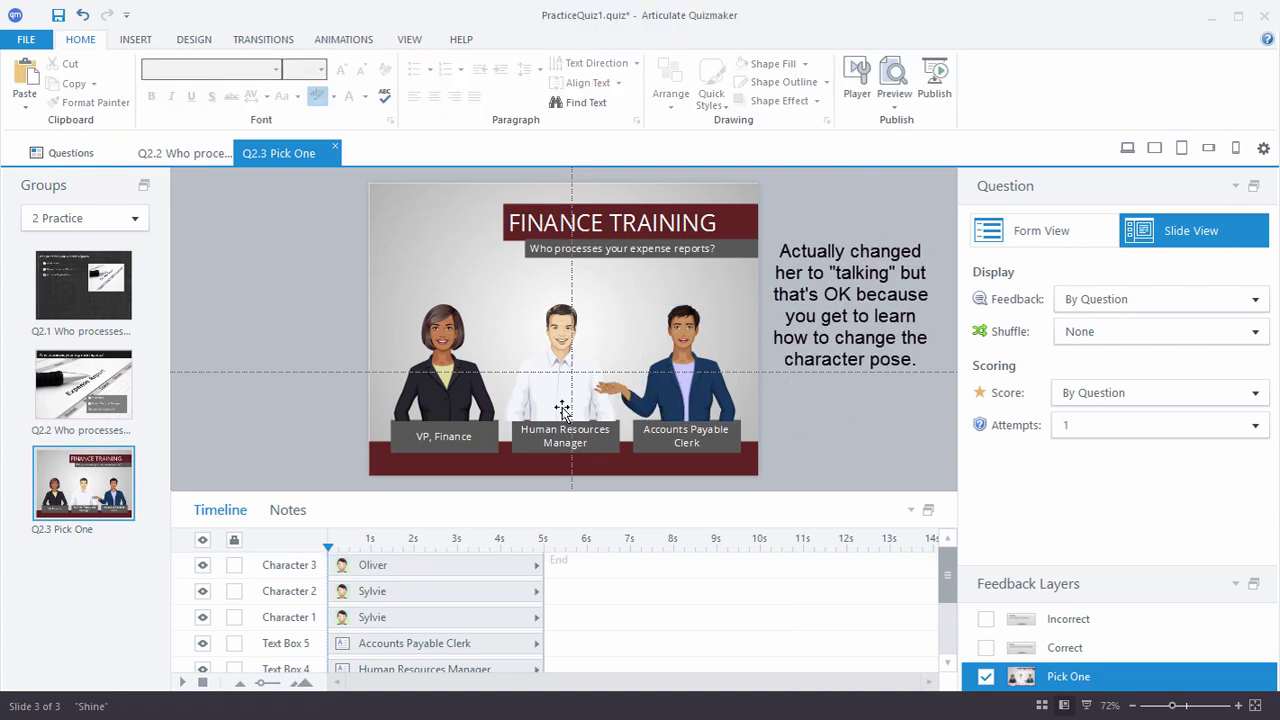
Set the right-hand Accounts Payable Clerk character's pose to Hands on hips
left_click(677, 340)
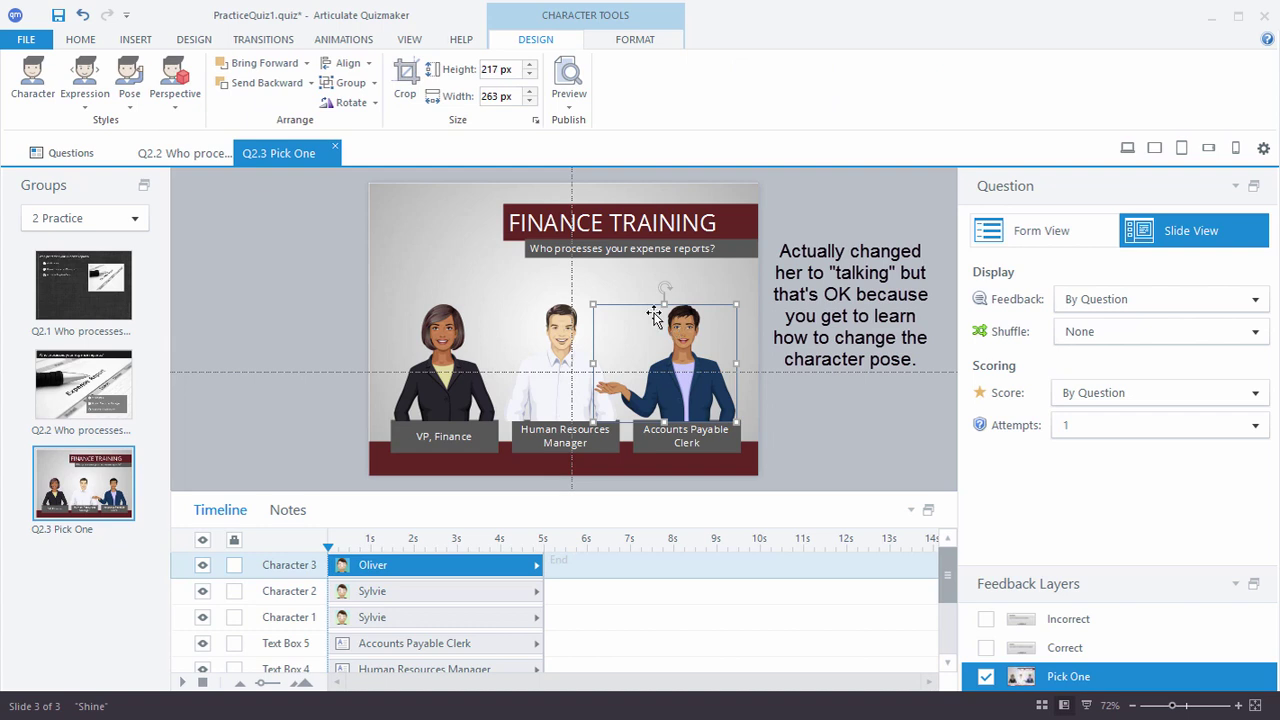
left_click(130, 108)
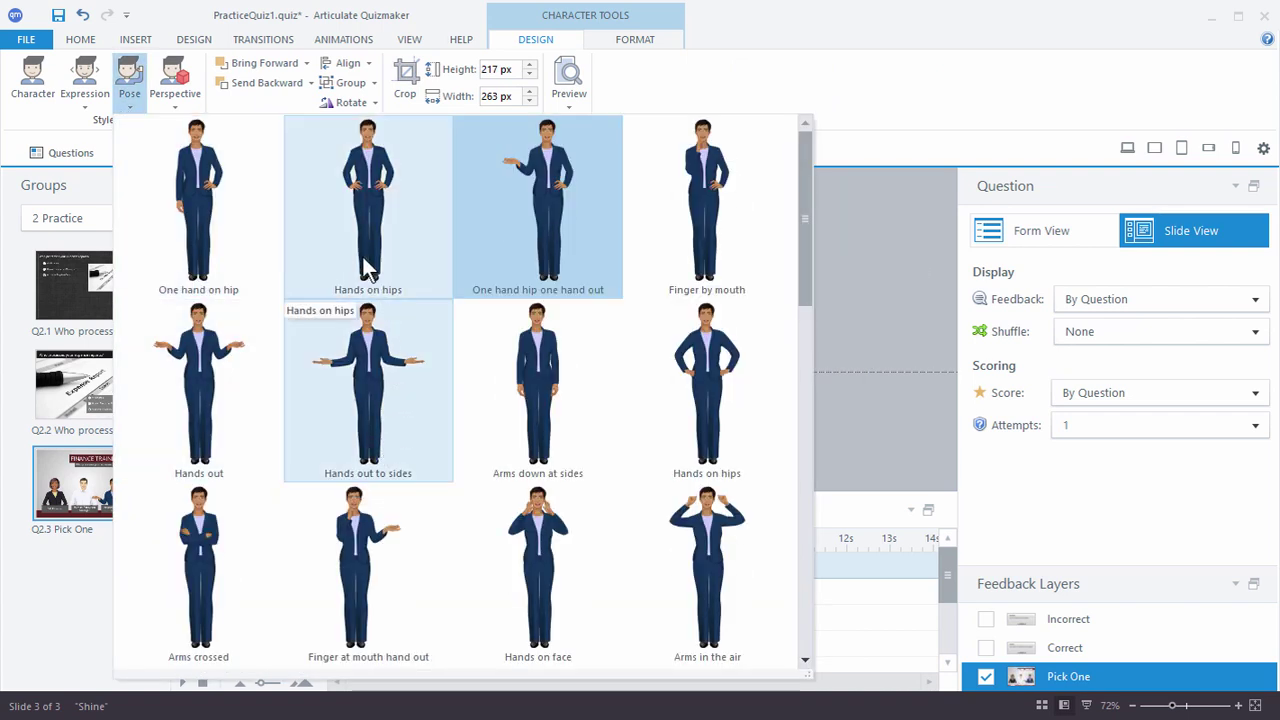
left_click(365, 204)
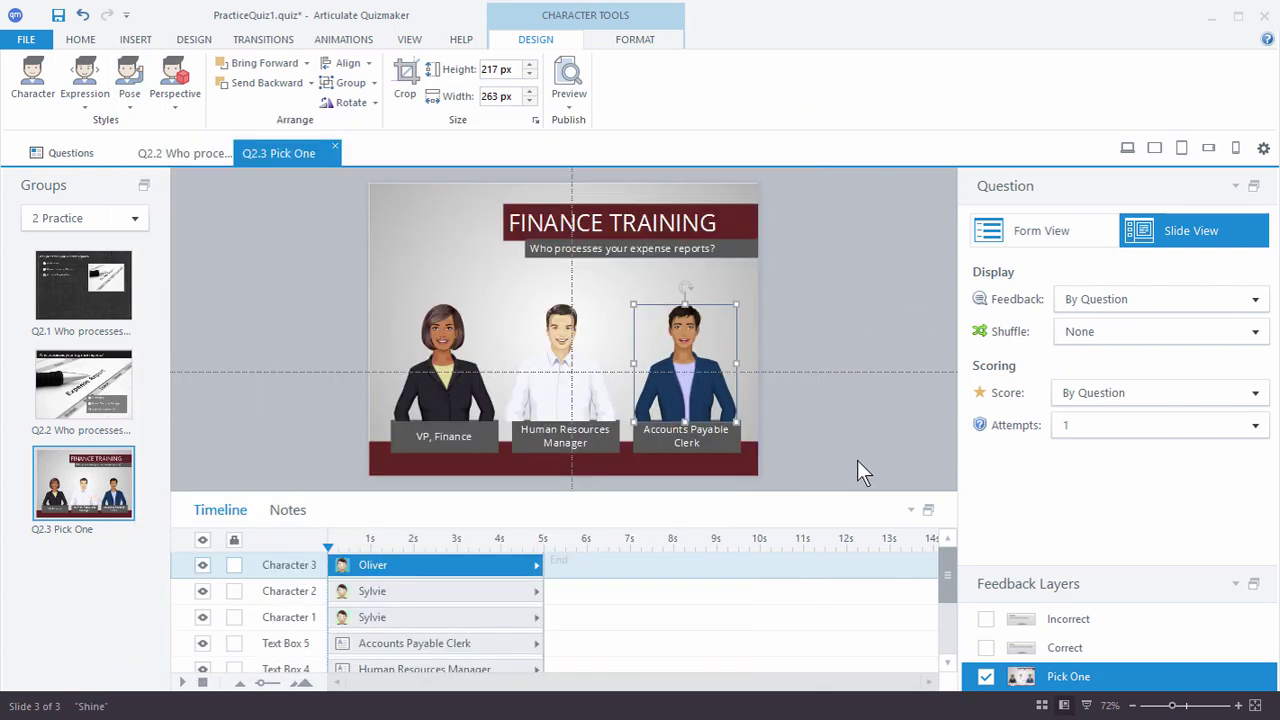
left_click(818, 424)
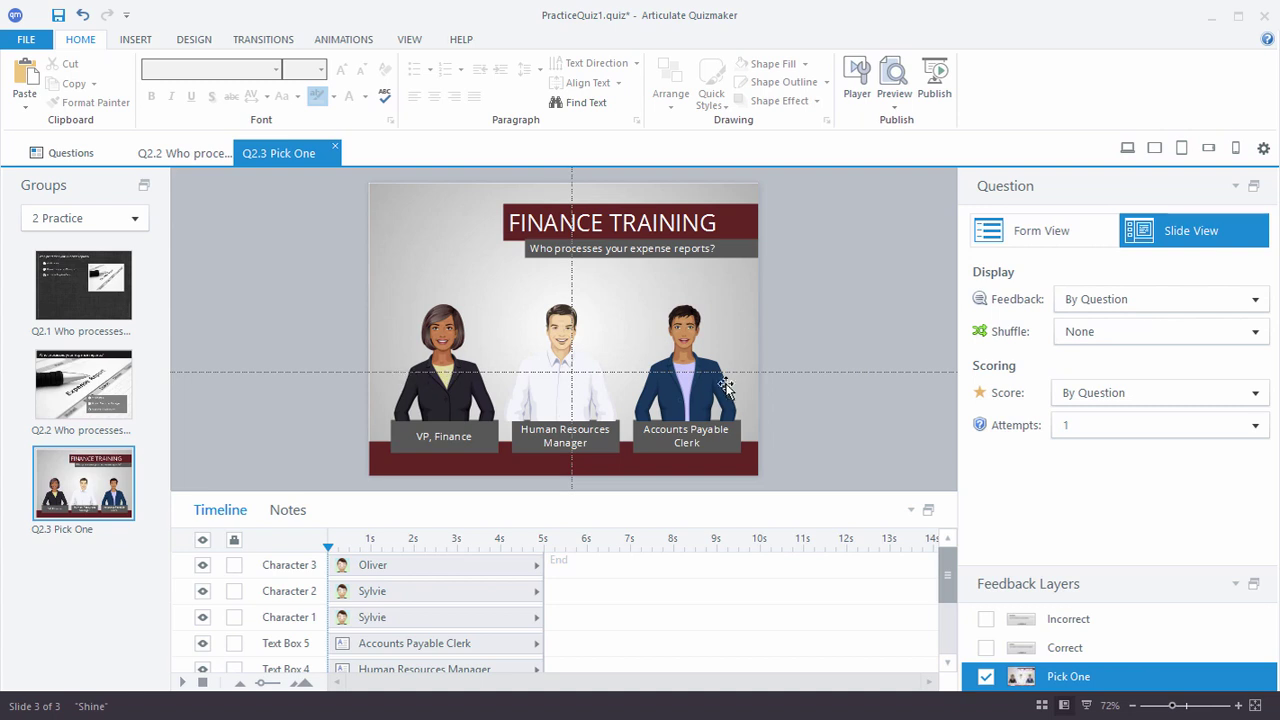
Enlarge the timeline and rename Character 1–3 layers VP Fin, HR Man and AP clerk
left_click_drag(754, 492, 762, 410)
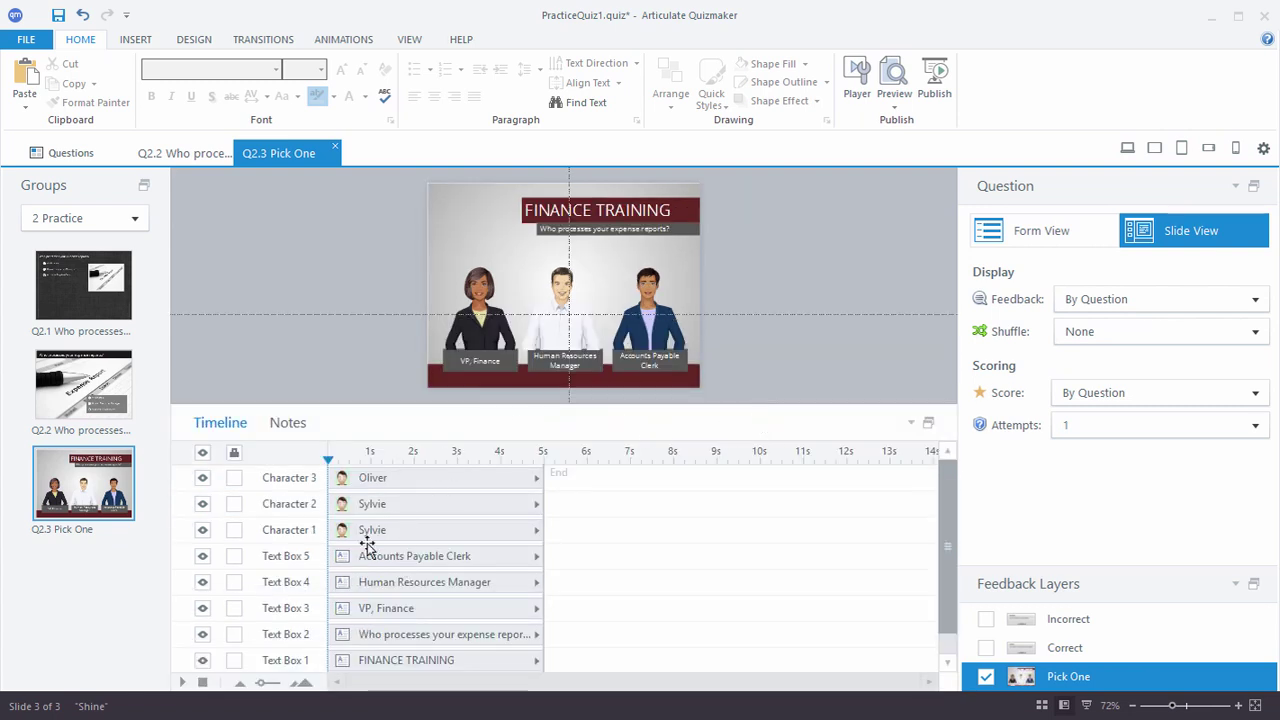
left_click(286, 533)
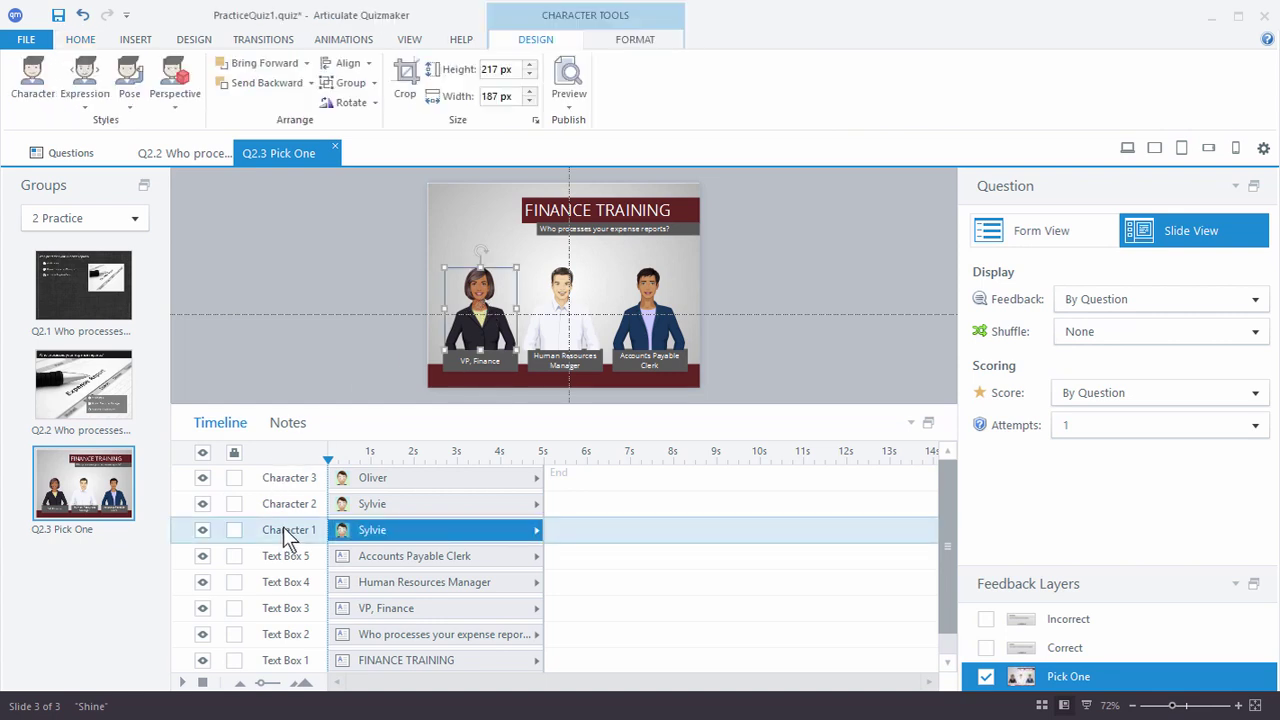
double_click(283, 528)
type("VP")
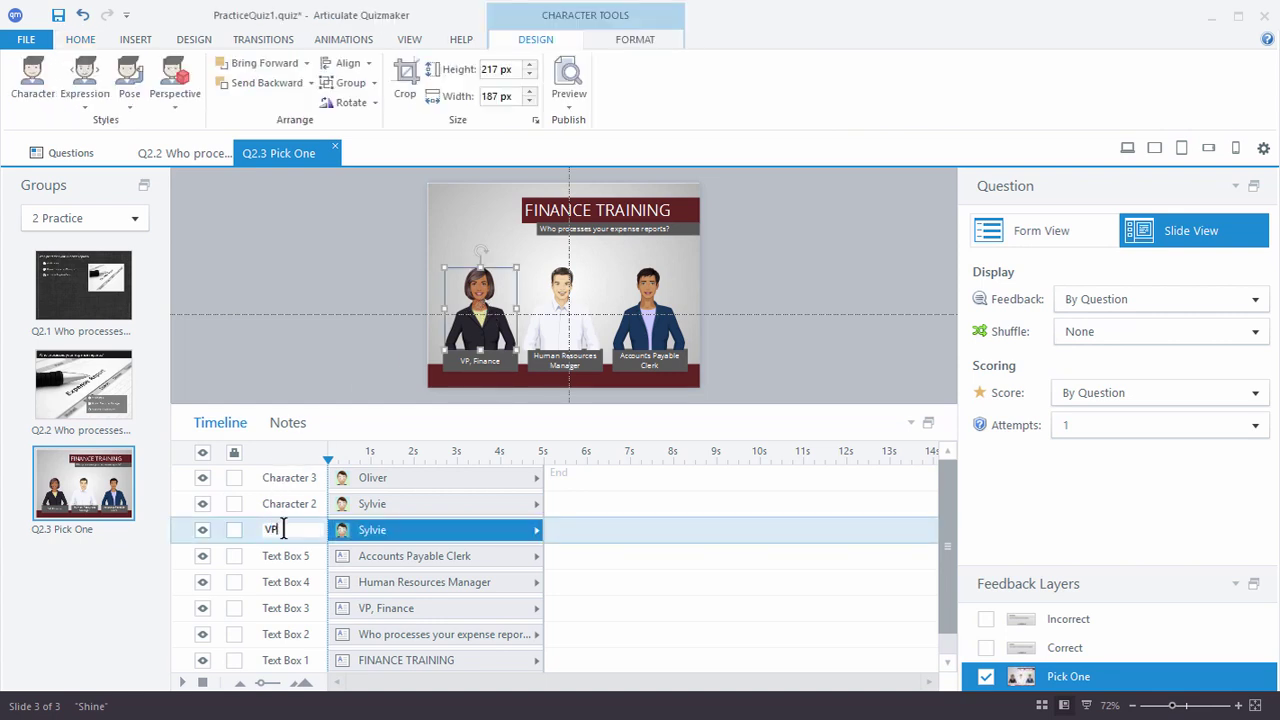
type(" Fin")
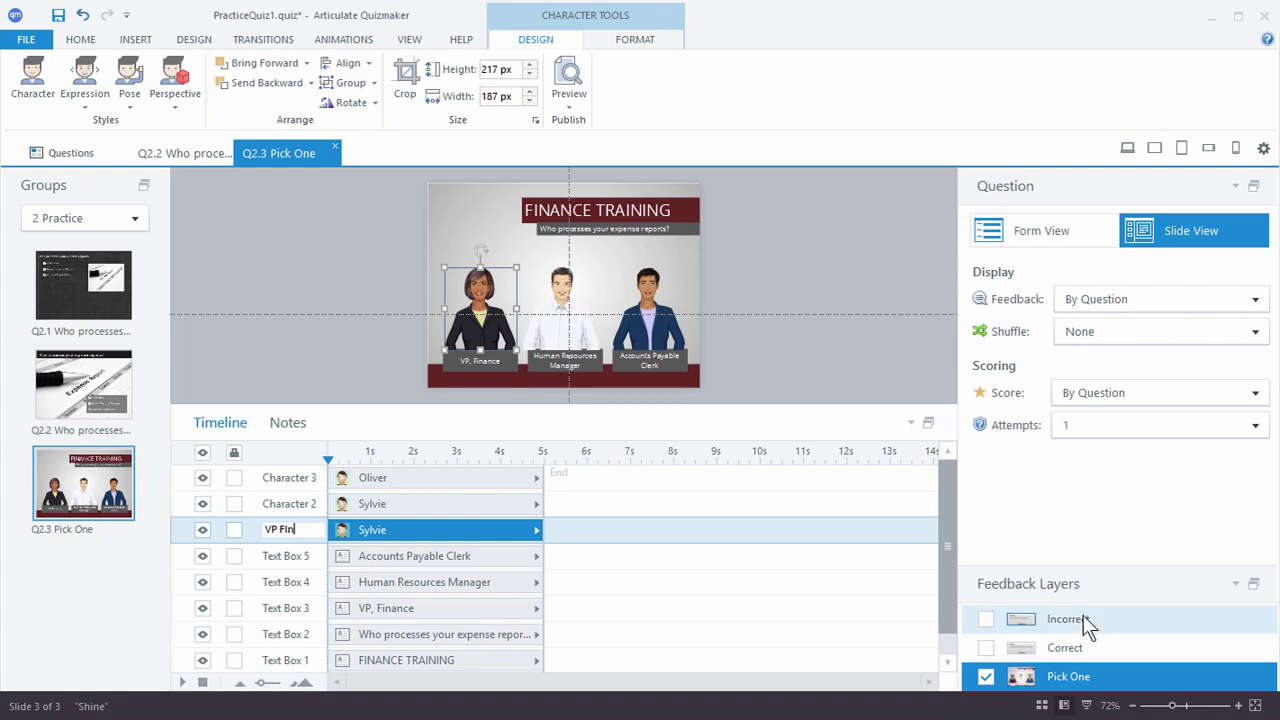
left_click(280, 504)
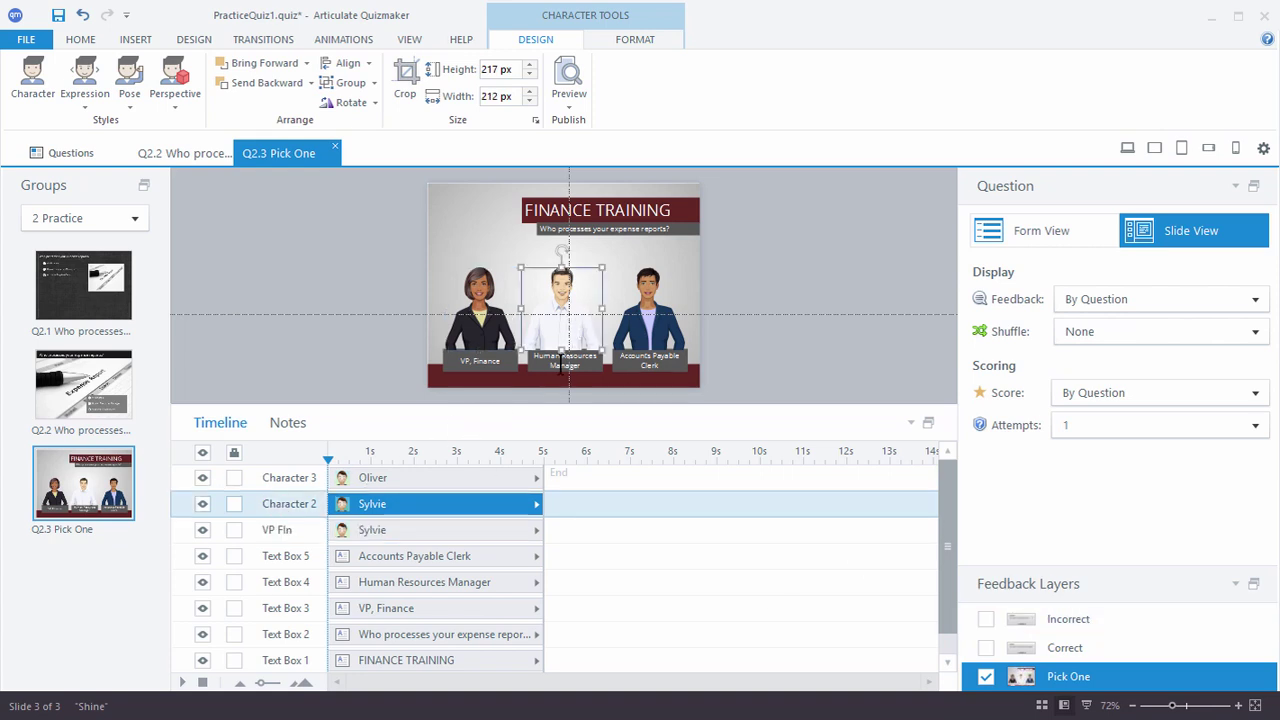
double_click(301, 504)
type("HR")
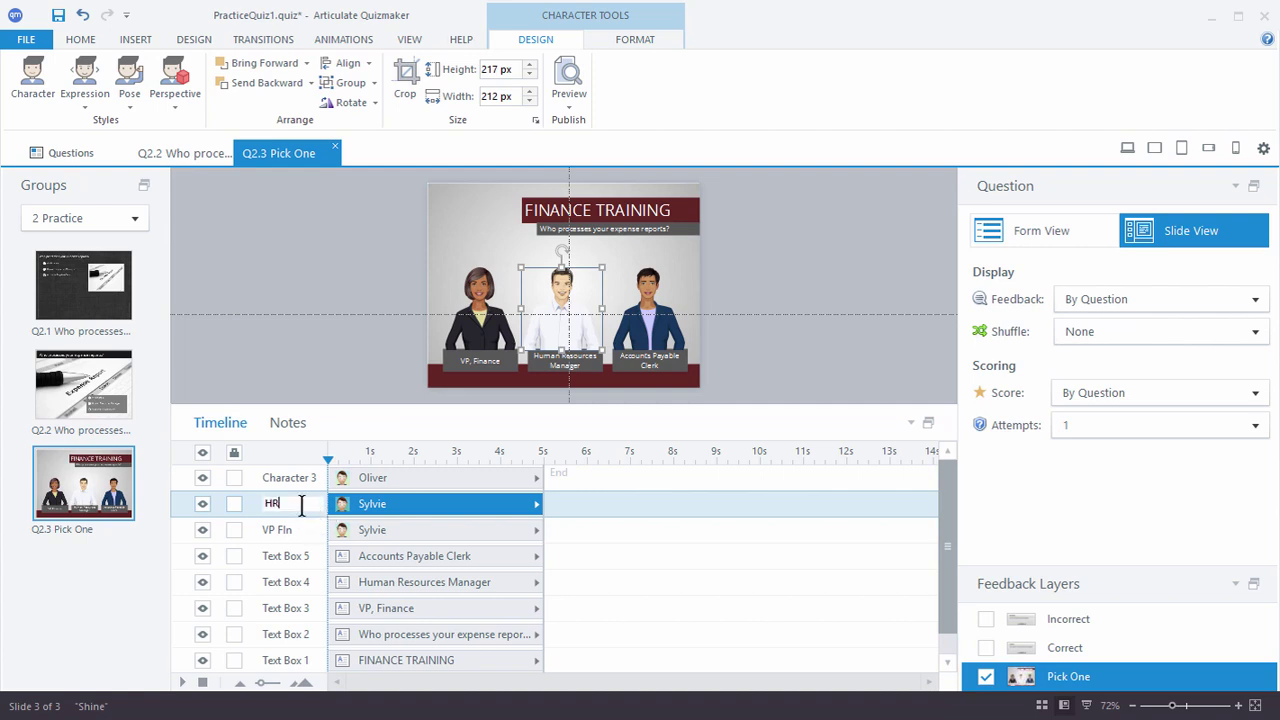
type(" Man")
left_click(269, 477)
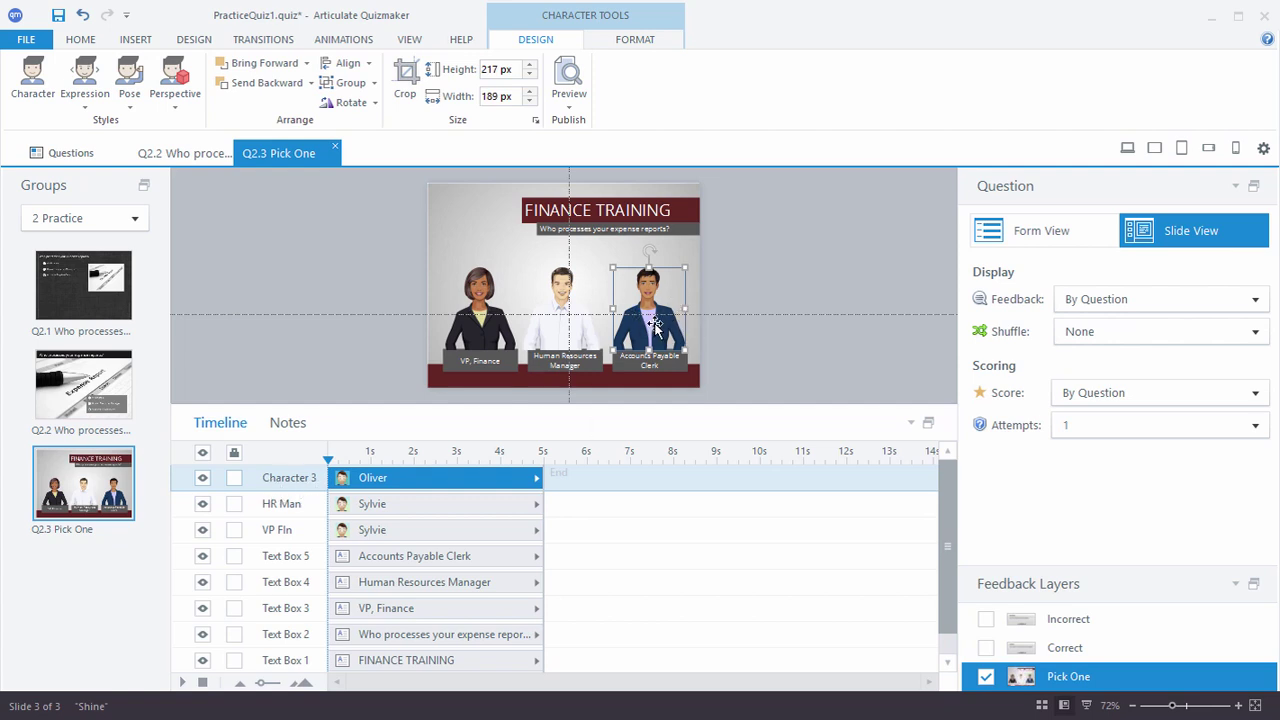
double_click(286, 477)
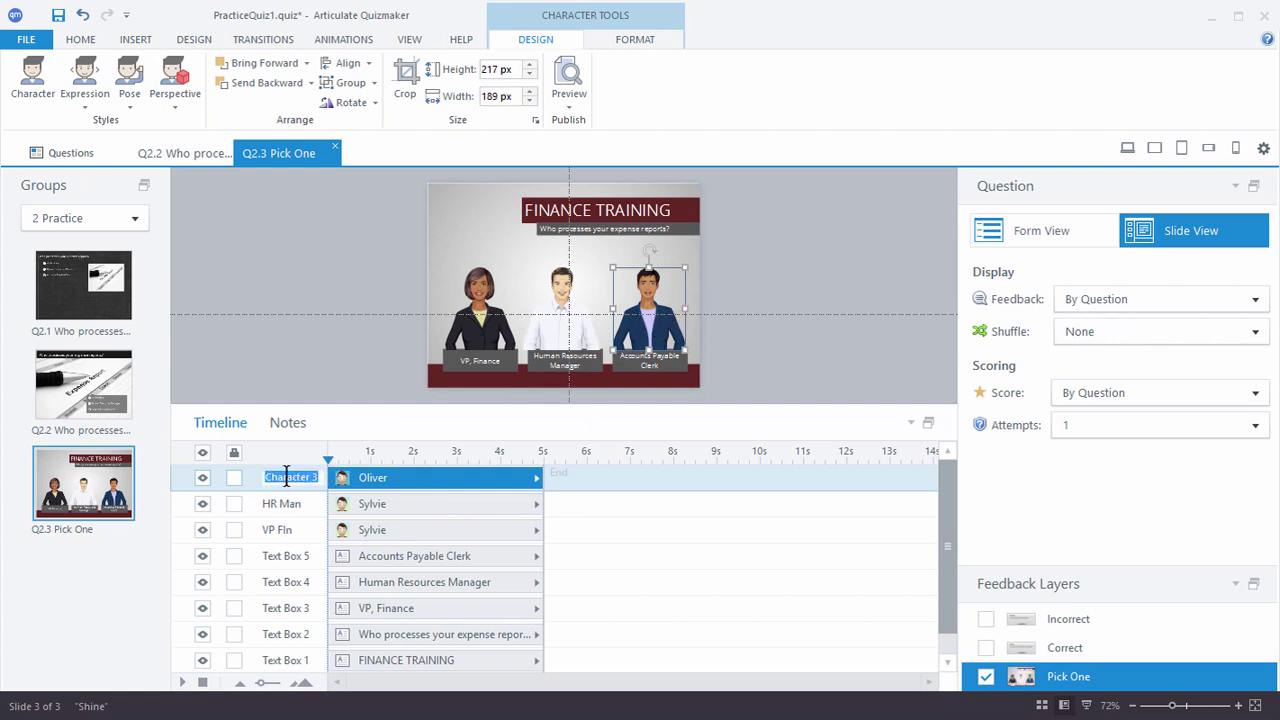
type("AP clerk")
left_click(825, 364)
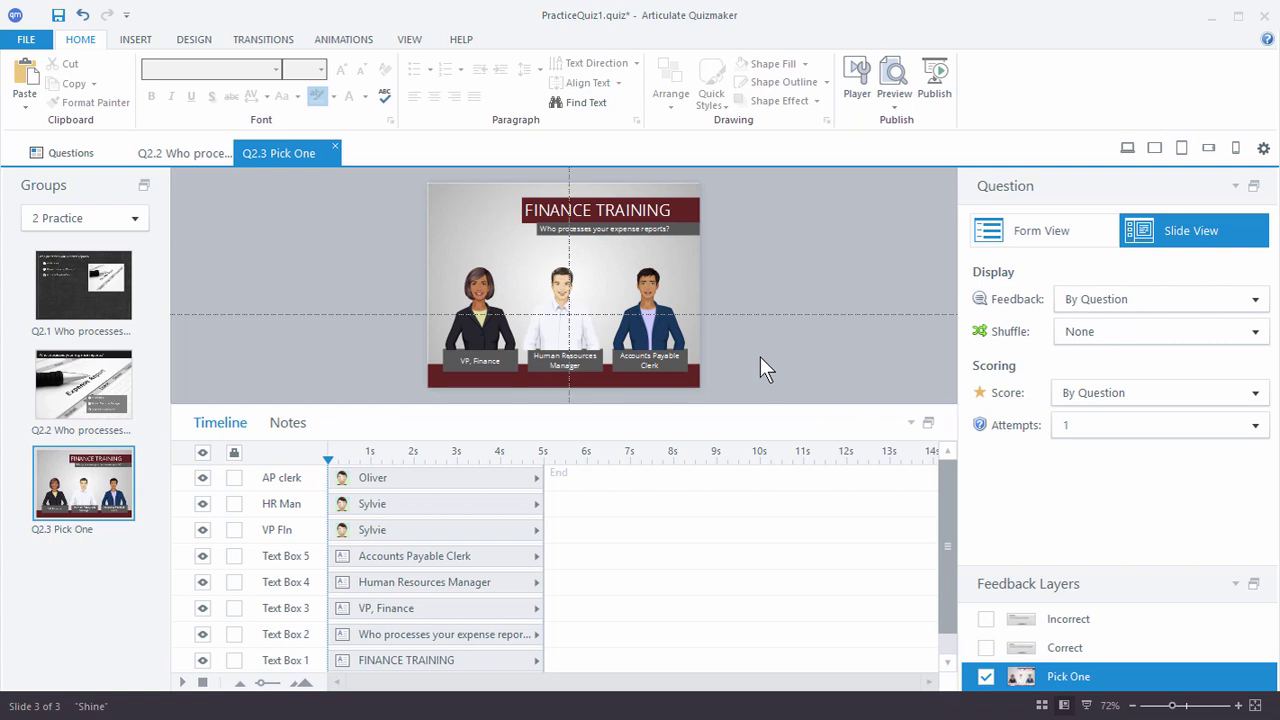
In Form View, set choices A–C to VP Fin, HR Man, AP clerk, marking C correct
left_click(1072, 242)
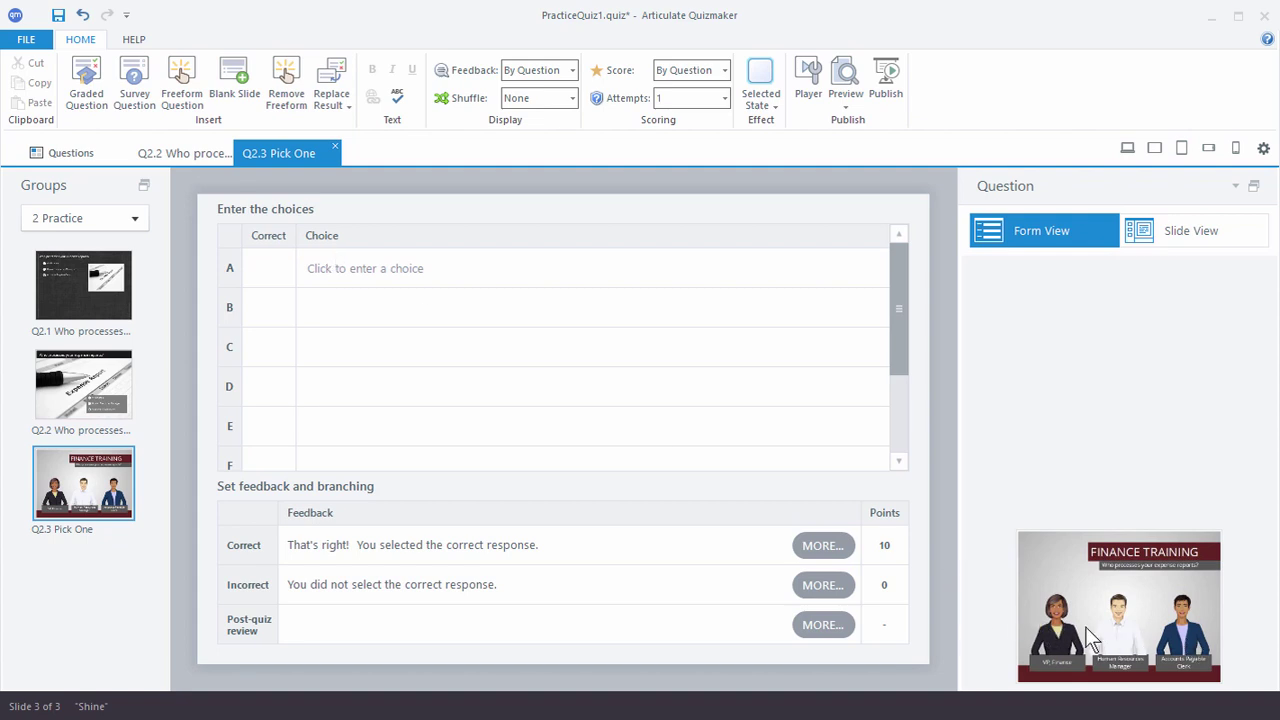
left_click(345, 274)
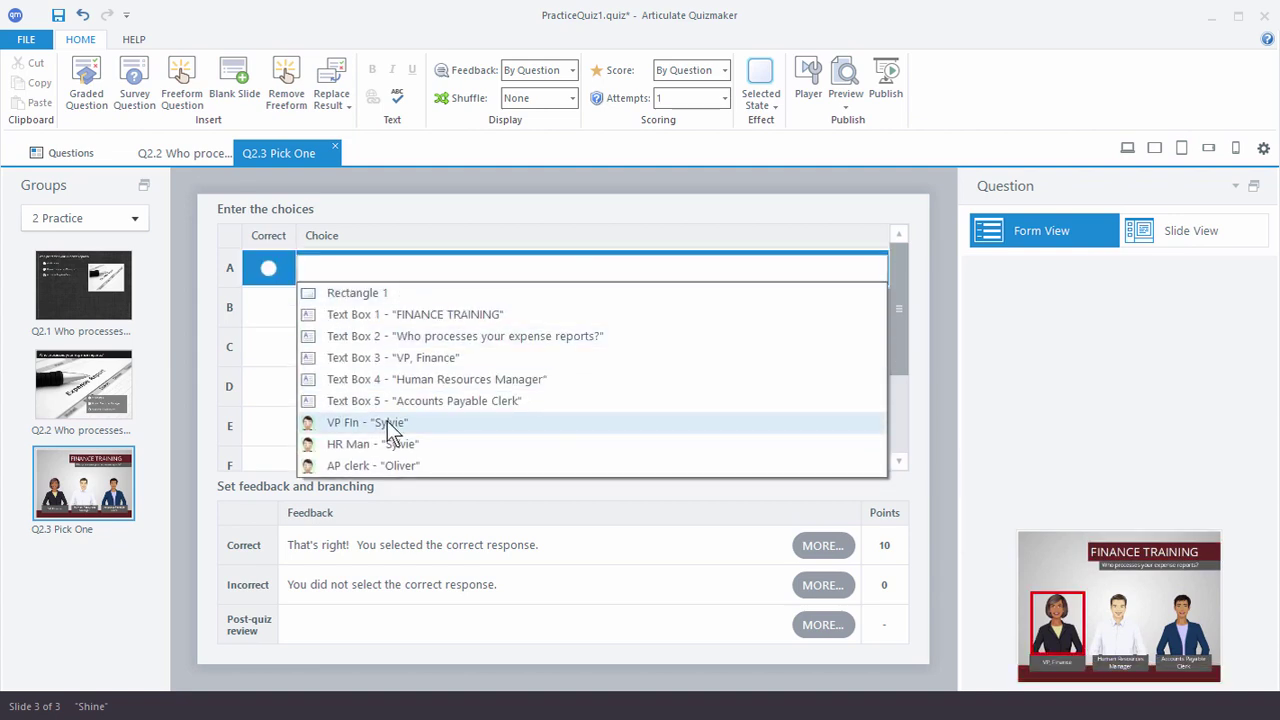
left_click(391, 428)
left_click(356, 311)
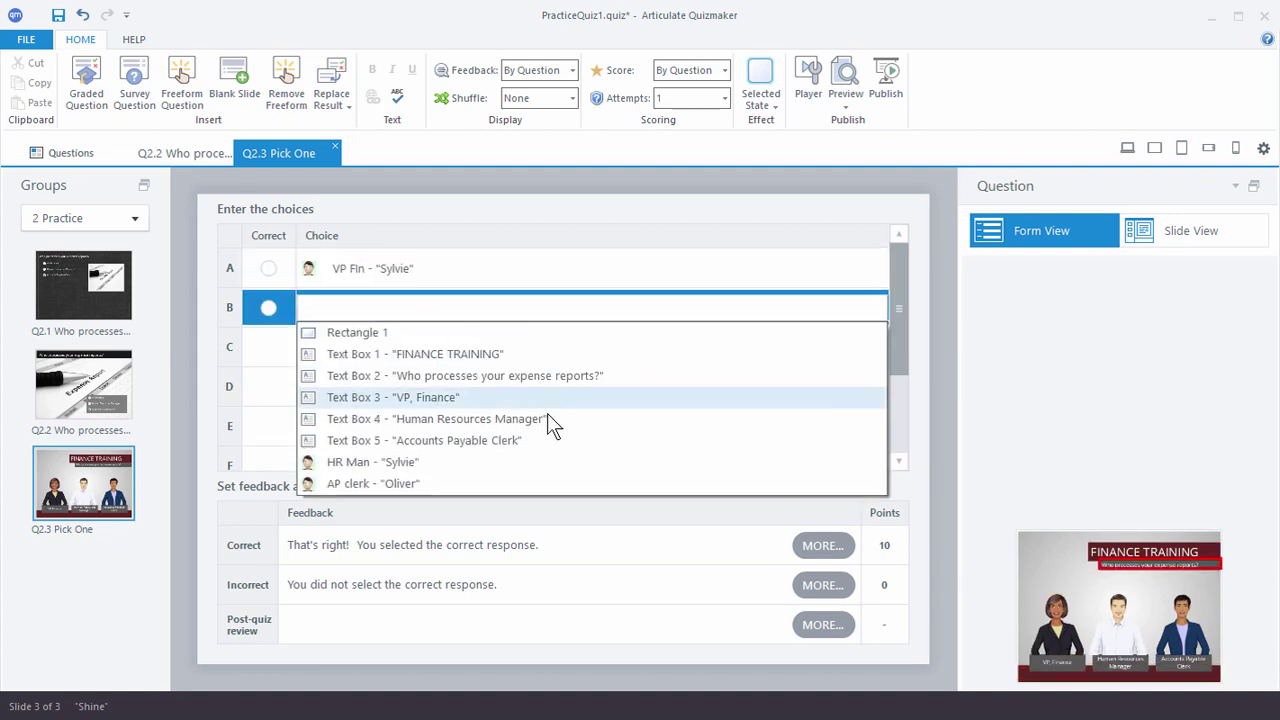
left_click(371, 457)
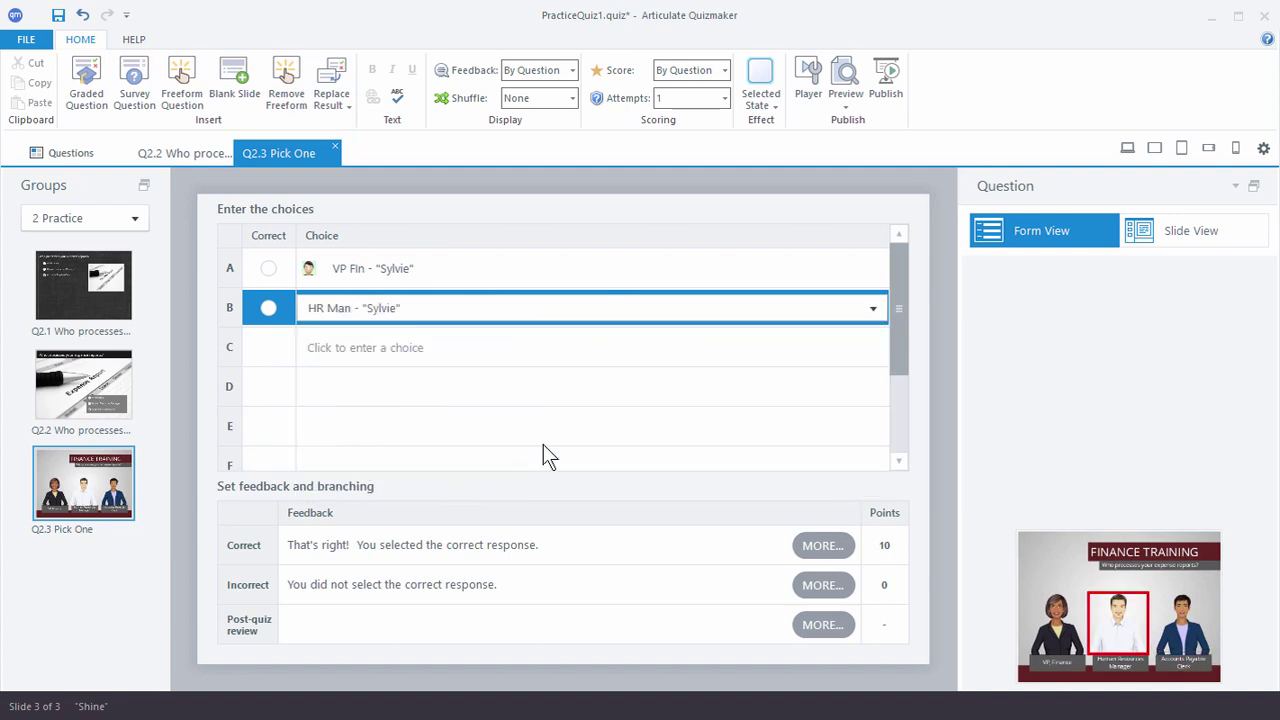
left_click(374, 344)
left_click(346, 502)
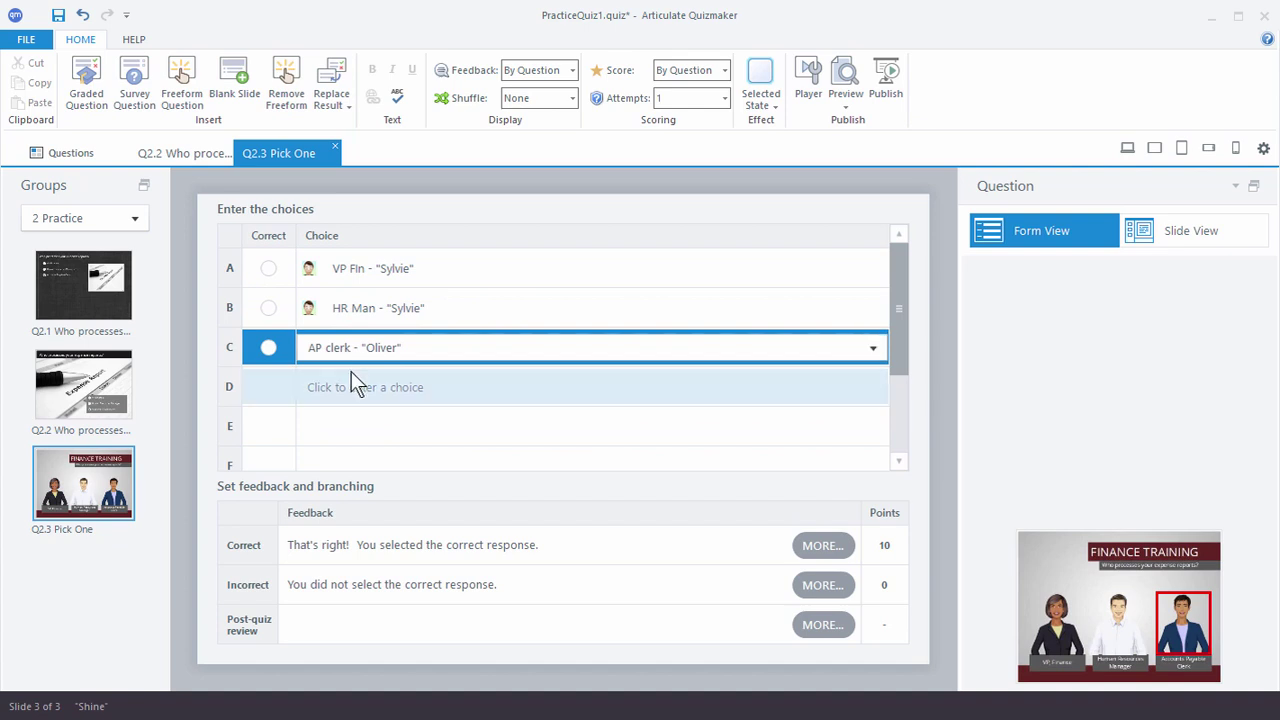
left_click(268, 346)
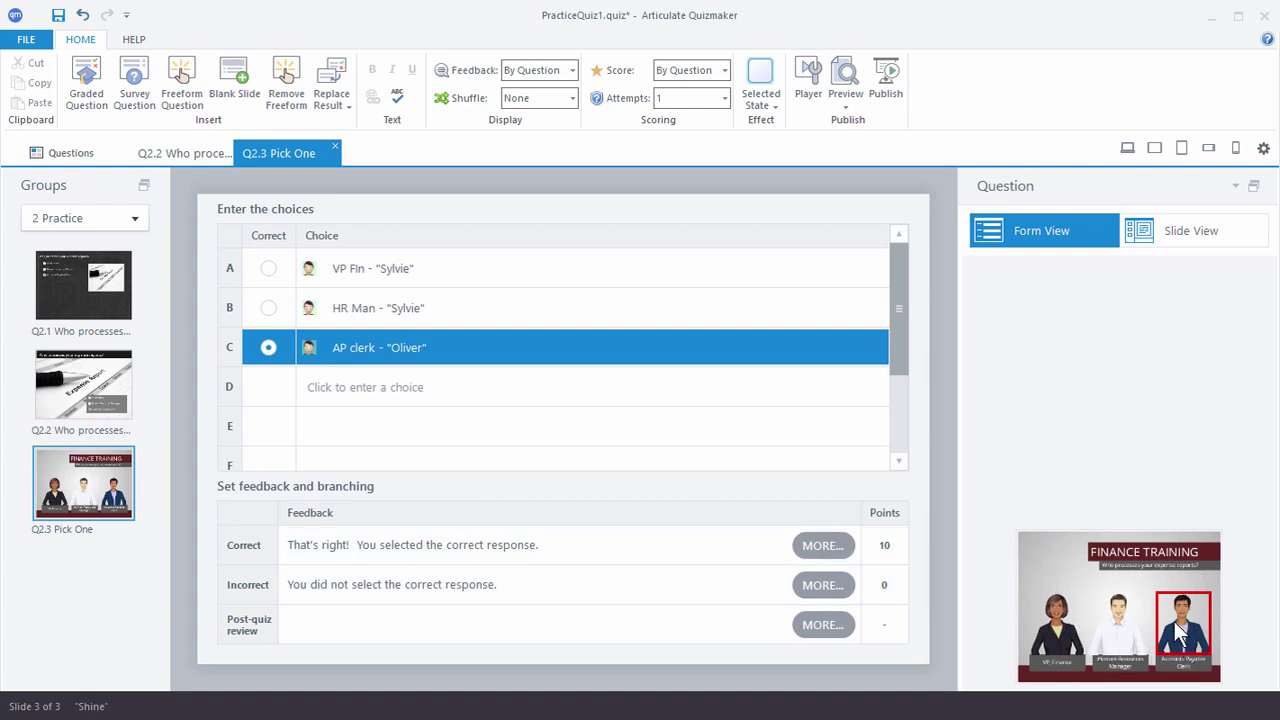
Check choice B and the selected state options unchanged, then preview this slide
left_click(381, 310)
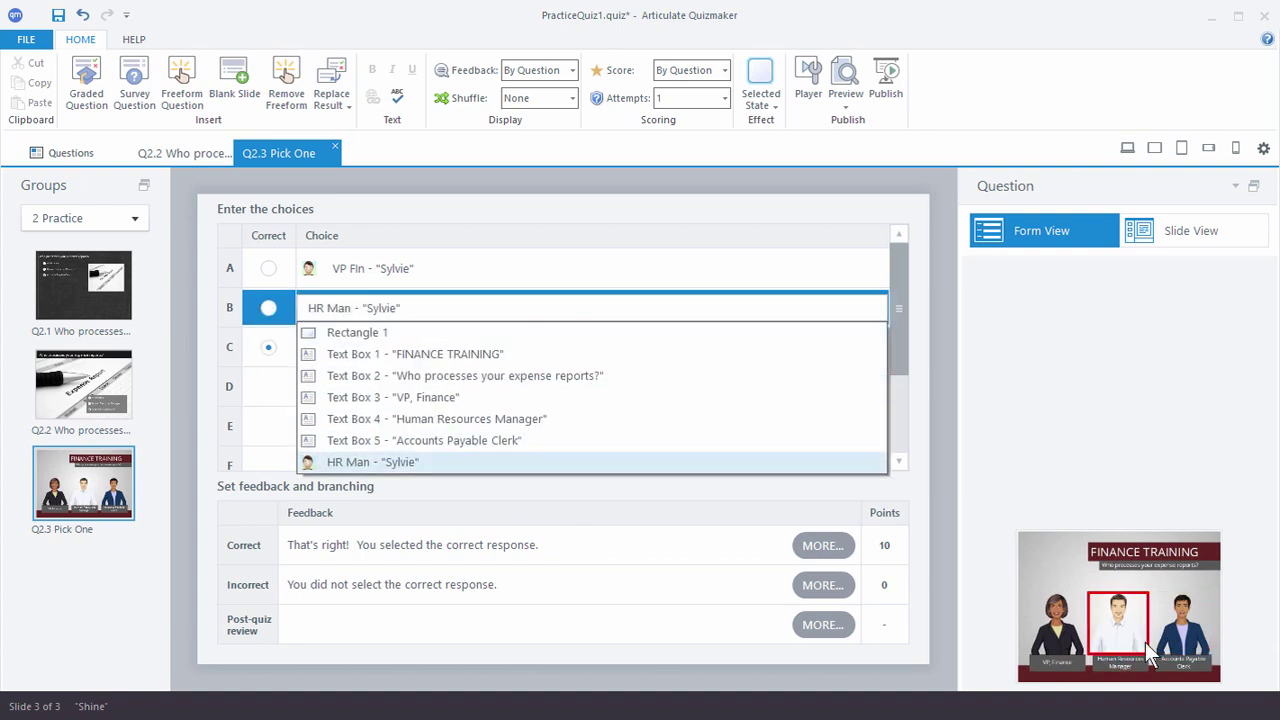
left_click(1065, 424)
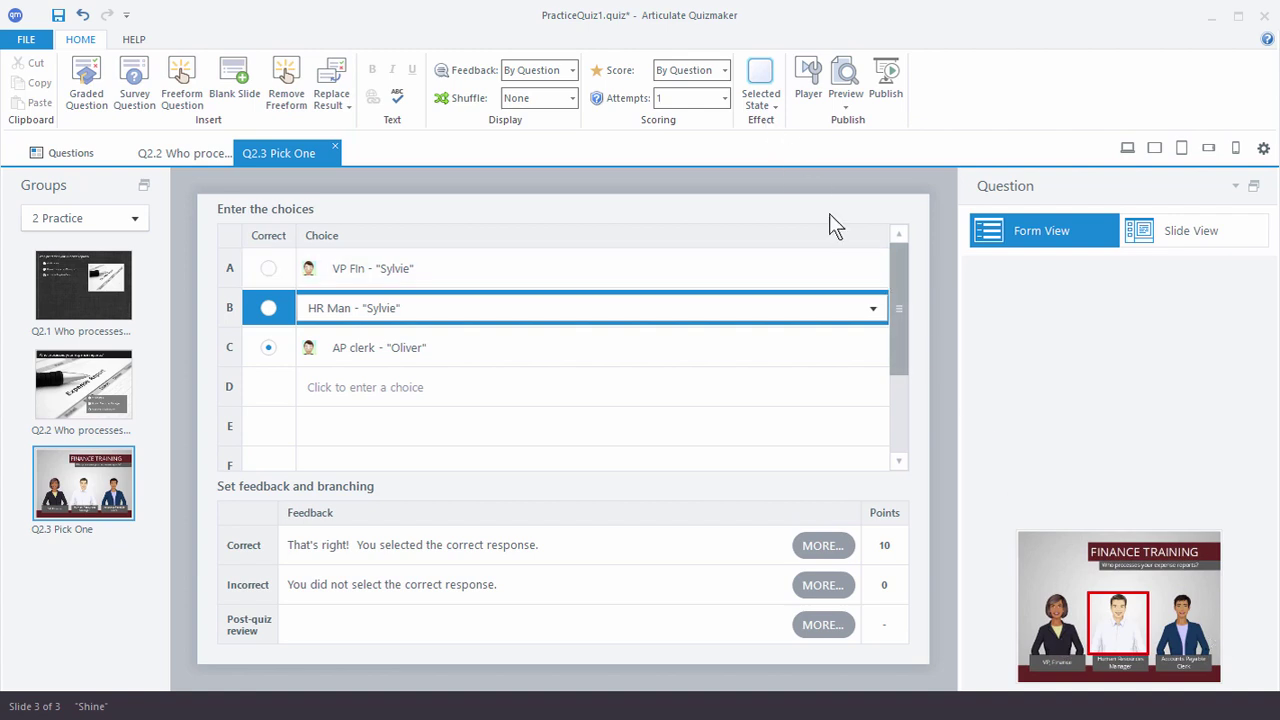
left_click(775, 108)
left_click(1035, 385)
left_click(846, 106)
left_click(858, 122)
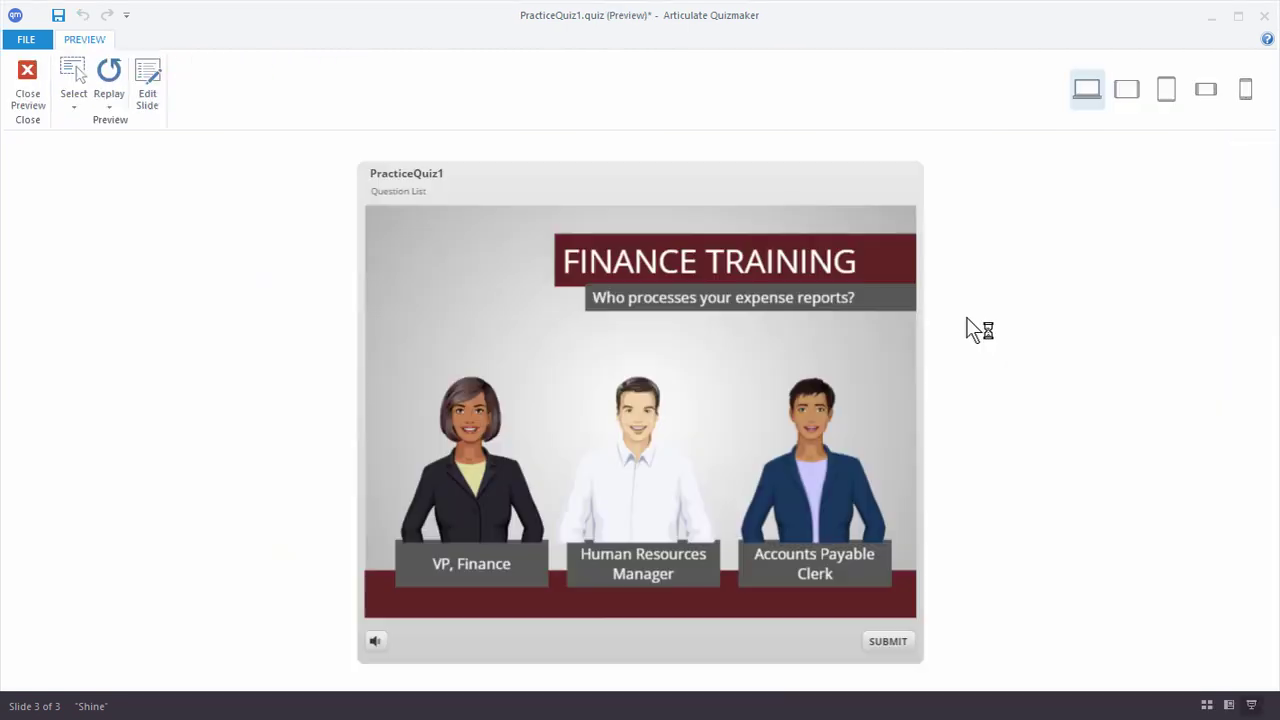